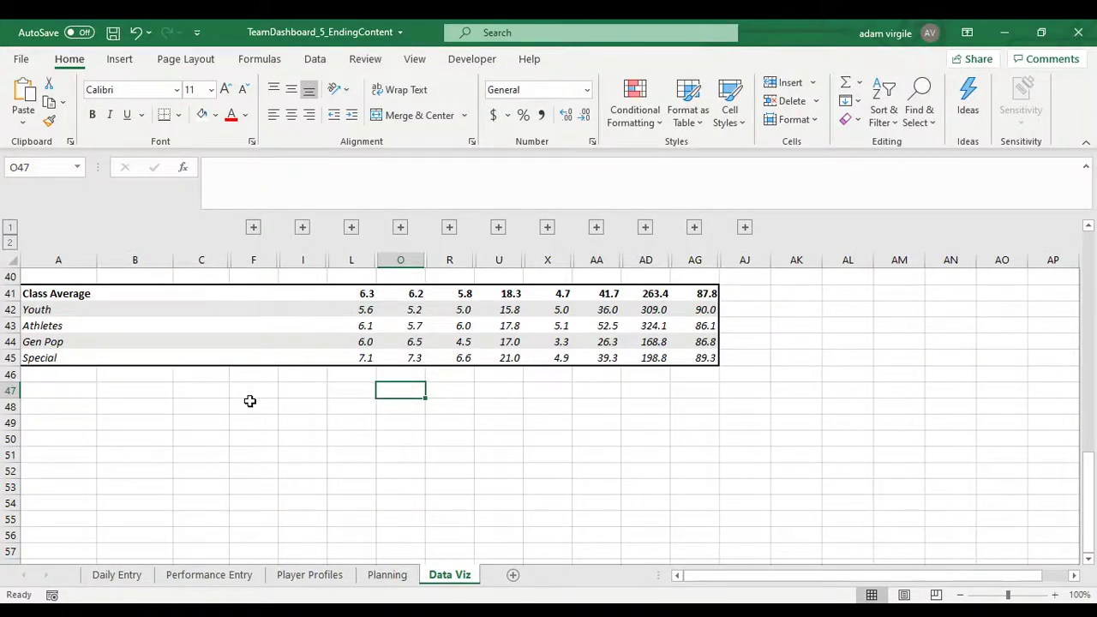
Enter the label "Cohort of Interst / Position" in cell A48 of the Data Viz sheet, below the class averages
{"action": "scroll", "coordinate": [254, 403], "scroll_direction": "up", "scroll_amount": 13}
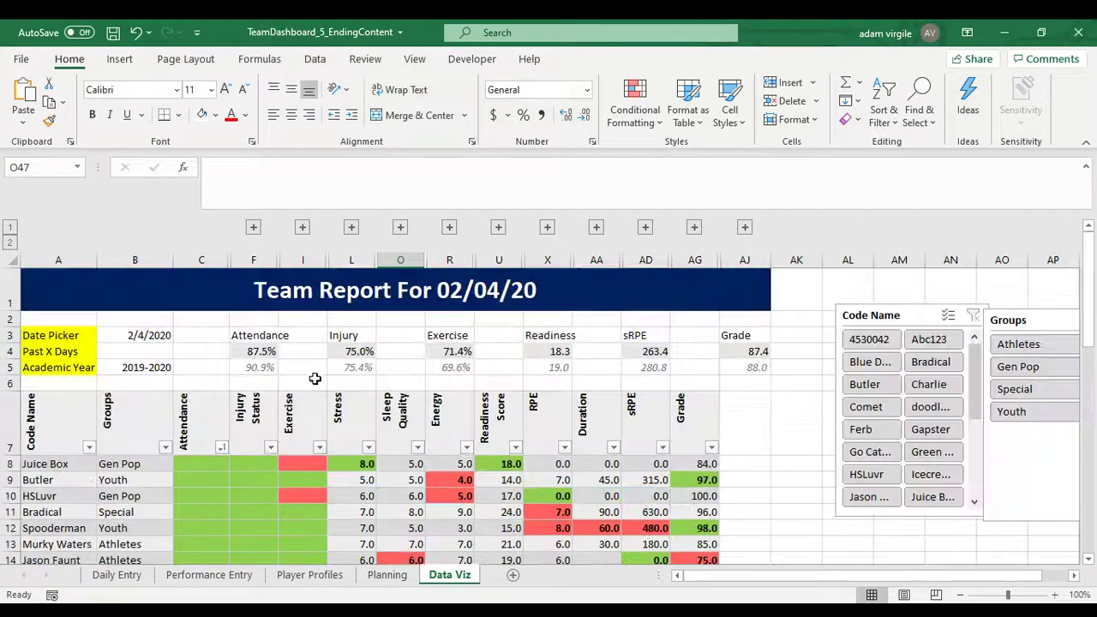
{"action": "scroll", "coordinate": [314, 378], "scroll_direction": "down", "scroll_amount": 12}
{"action": "left_click", "coordinate": [386, 575]}
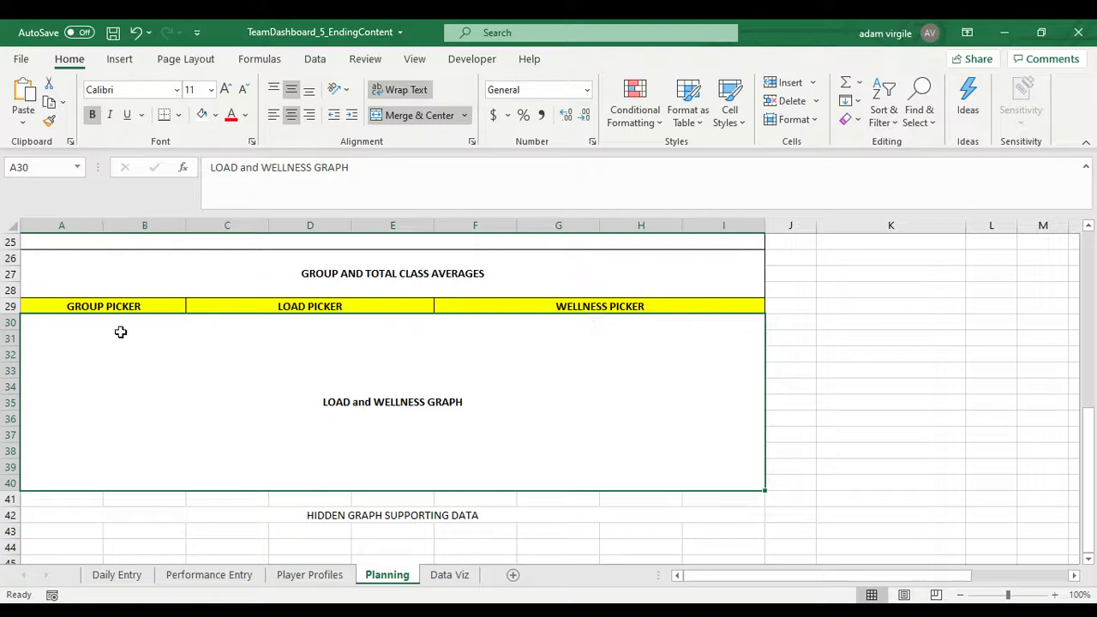
{"action": "left_click", "coordinate": [323, 580]}
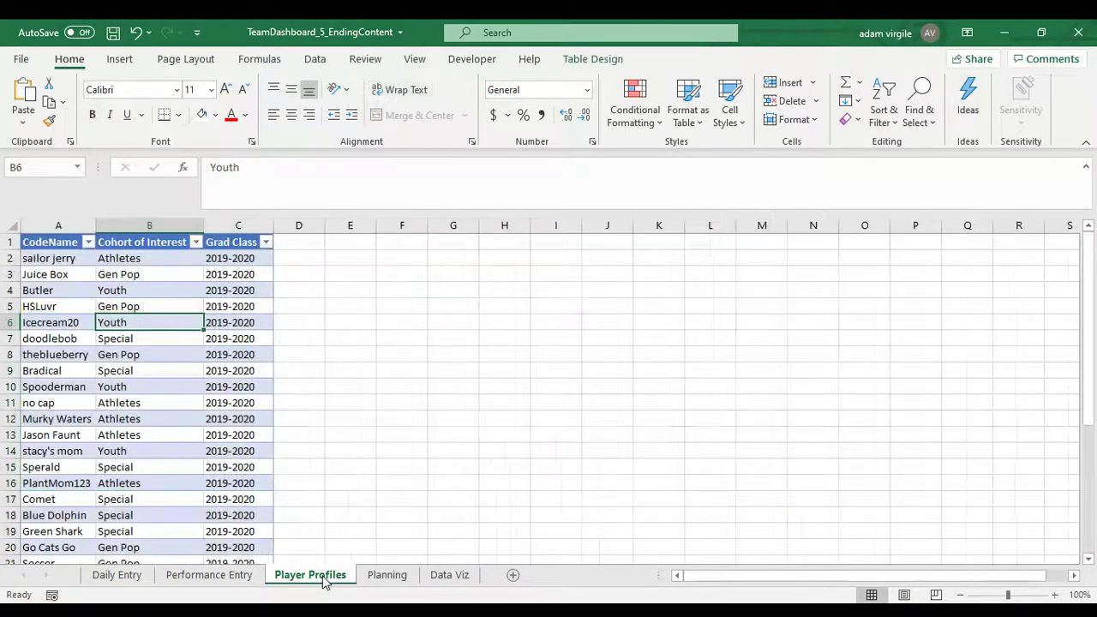
{"action": "left_click", "coordinate": [449, 575]}
{"action": "left_click", "coordinate": [82, 456]}
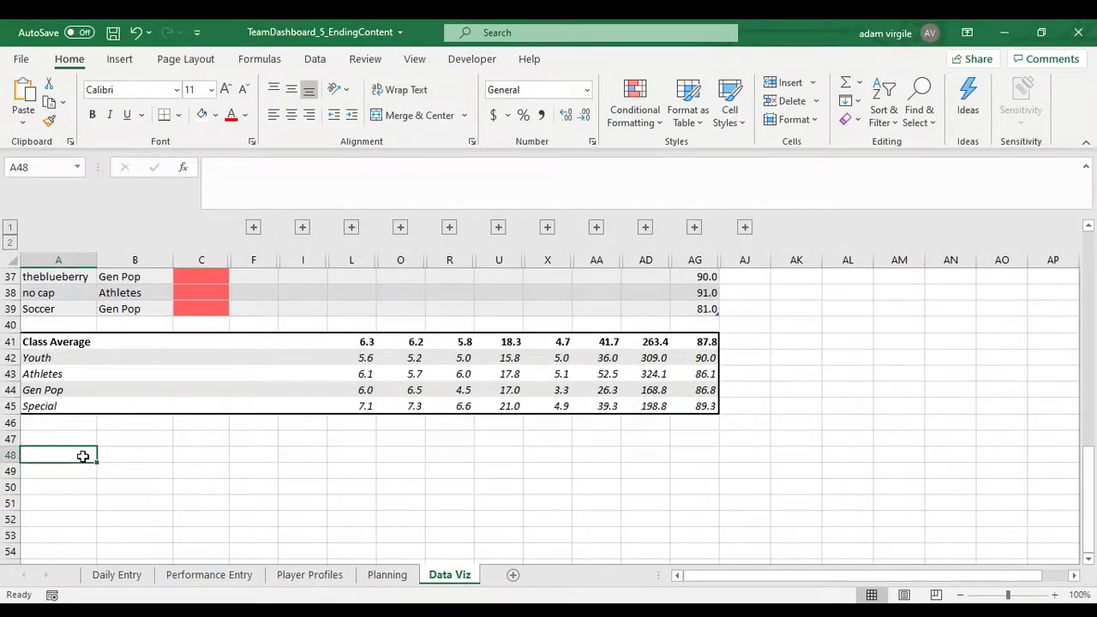
{"action": "type", "text": "Cohort of Interst /"}
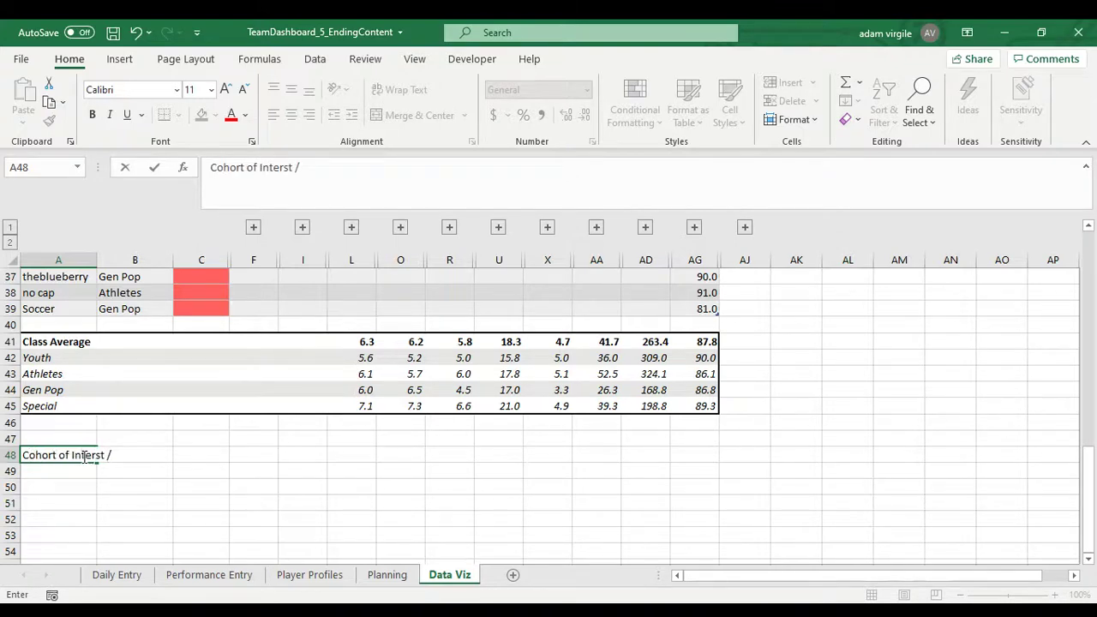
{"action": "type", "text": " Position"}
{"action": "key", "text": "Tab"}
{"action": "key", "text": "Tab"}
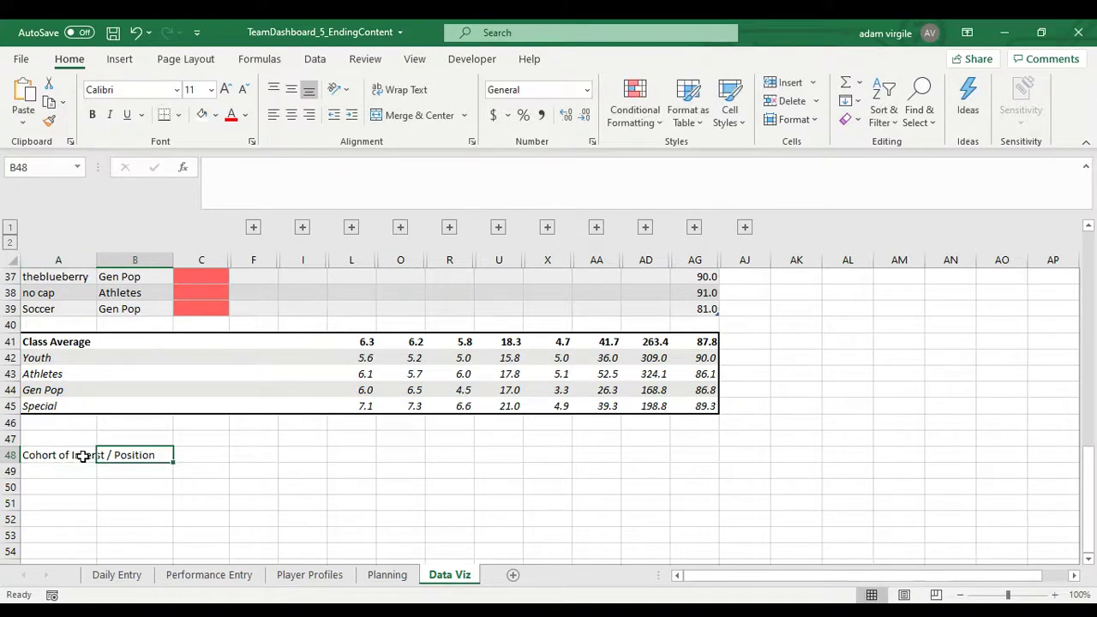
Enter the labels "Load Picker" in C48 and "Wellness Picker" in I48 of the Data Viz sheet
{"action": "scroll", "coordinate": [125, 368], "scroll_direction": "up", "scroll_amount": 11}
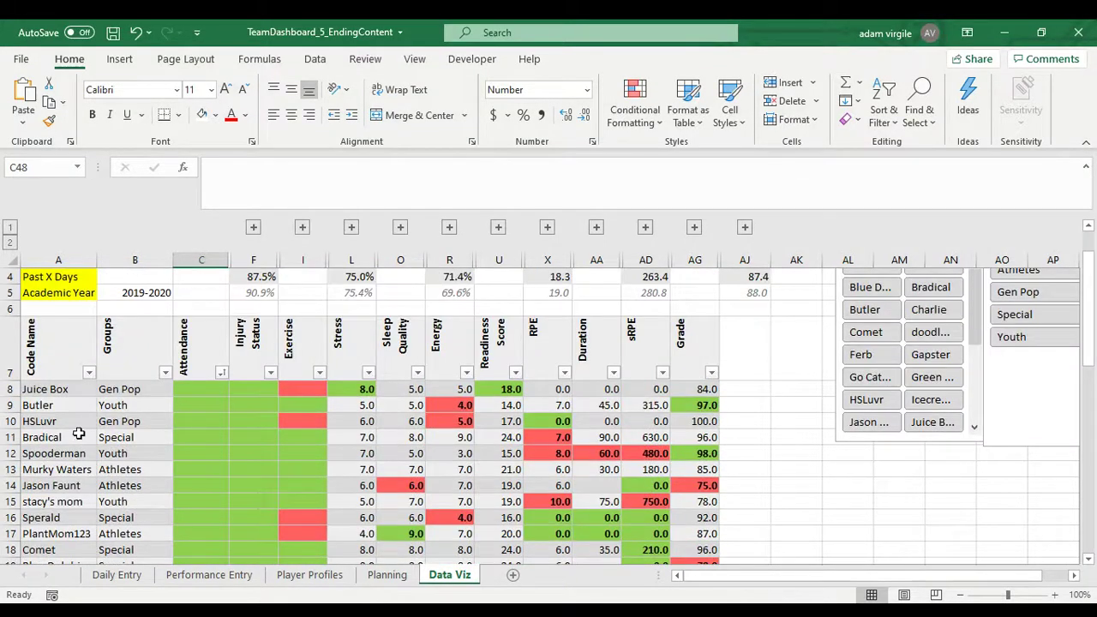
{"action": "scroll", "coordinate": [134, 439], "scroll_direction": "down", "scroll_amount": 6}
{"action": "scroll", "coordinate": [134, 439], "scroll_direction": "down", "scroll_amount": 4}
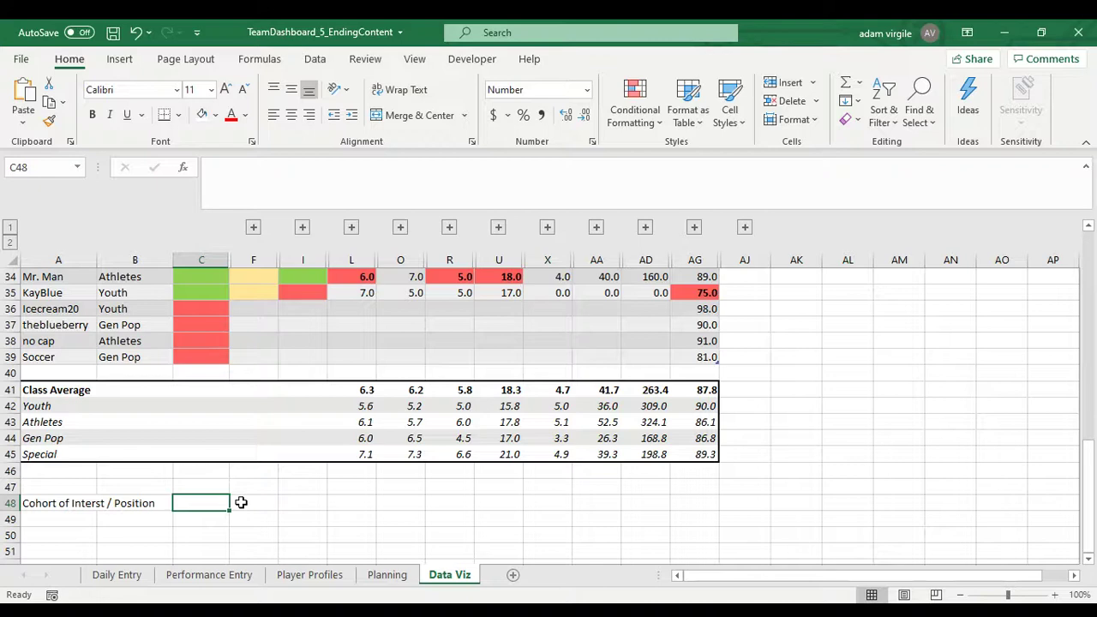
{"action": "type", "text": "Lo"}
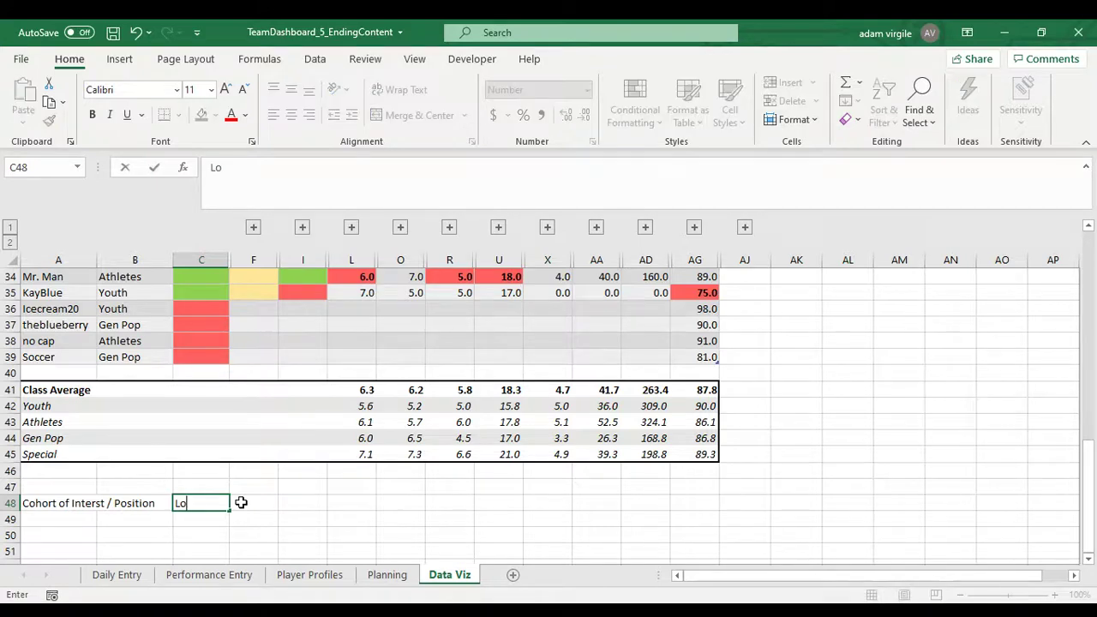
{"action": "type", "text": "ad Picker"}
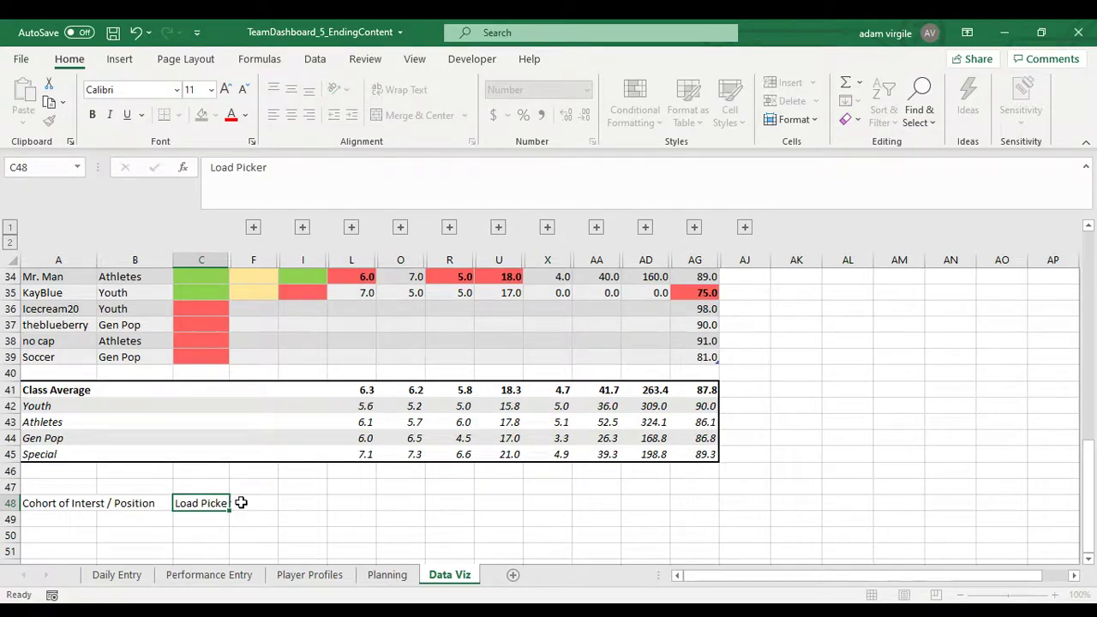
{"action": "key", "text": "Tab"}
{"action": "key", "text": "Tab"}
{"action": "type", "text": "Wellness P"}
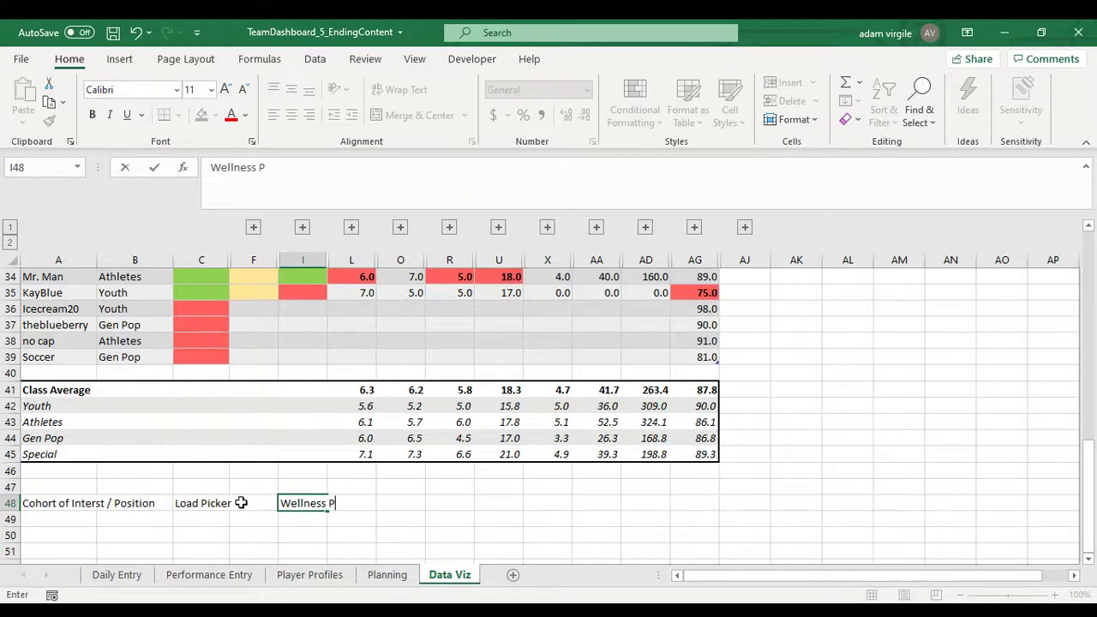
{"action": "type", "text": "icker"}
{"action": "key", "text": "Return"}
{"action": "scroll", "coordinate": [247, 503], "scroll_direction": "down", "scroll_amount": 2}
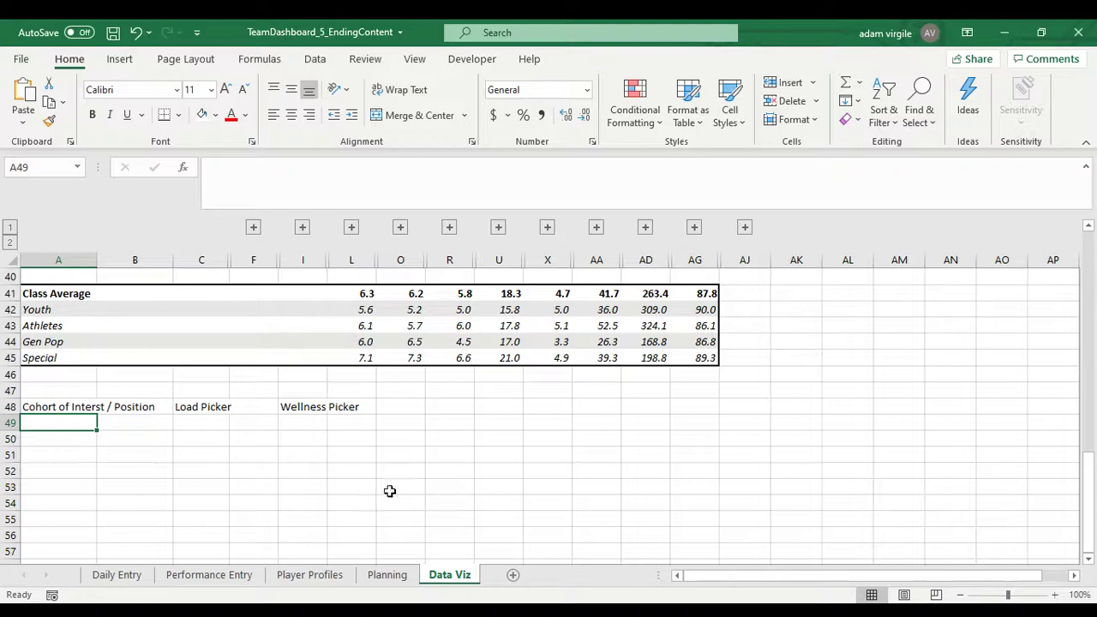
{"action": "left_click", "coordinate": [197, 406]}
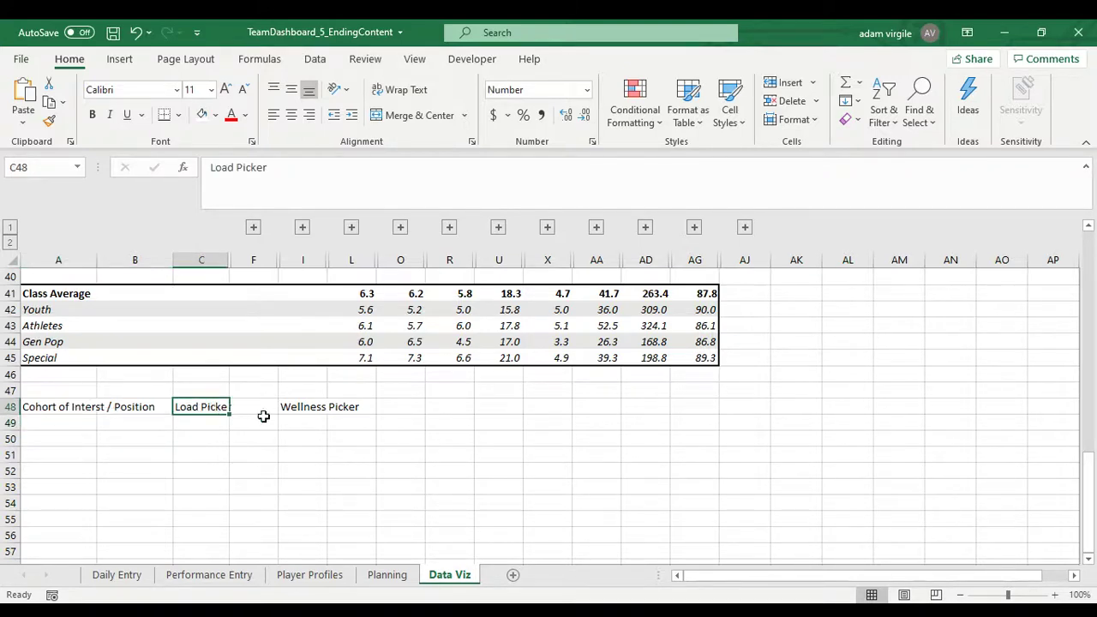
{"action": "left_click", "coordinate": [314, 406]}
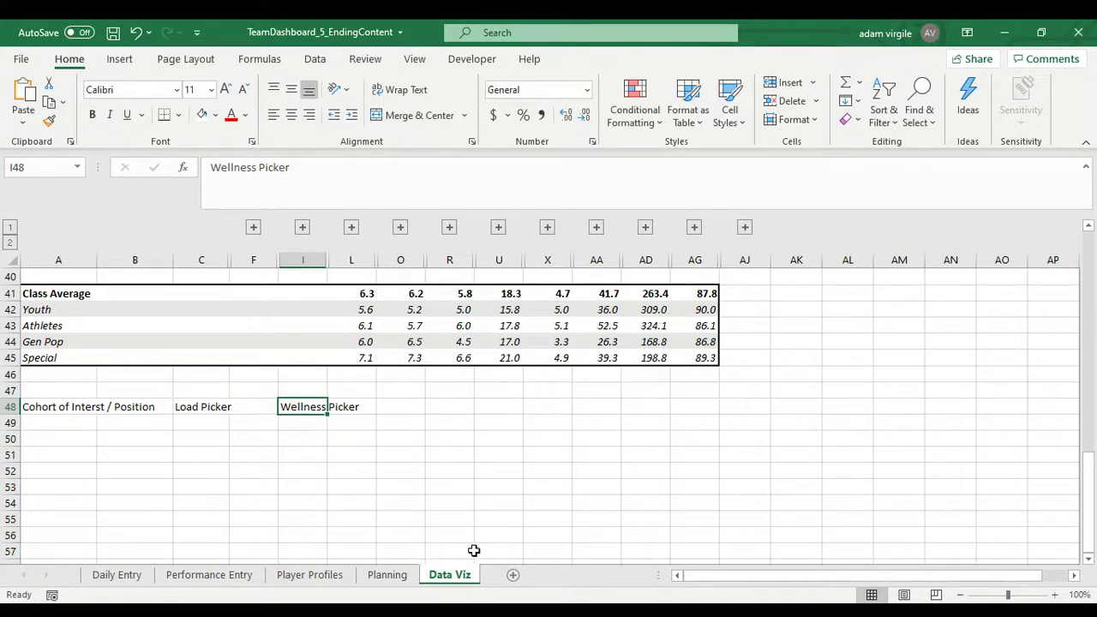
Add a new worksheet after Data Viz and name it "Reference"
{"action": "left_click", "coordinate": [513, 575]}
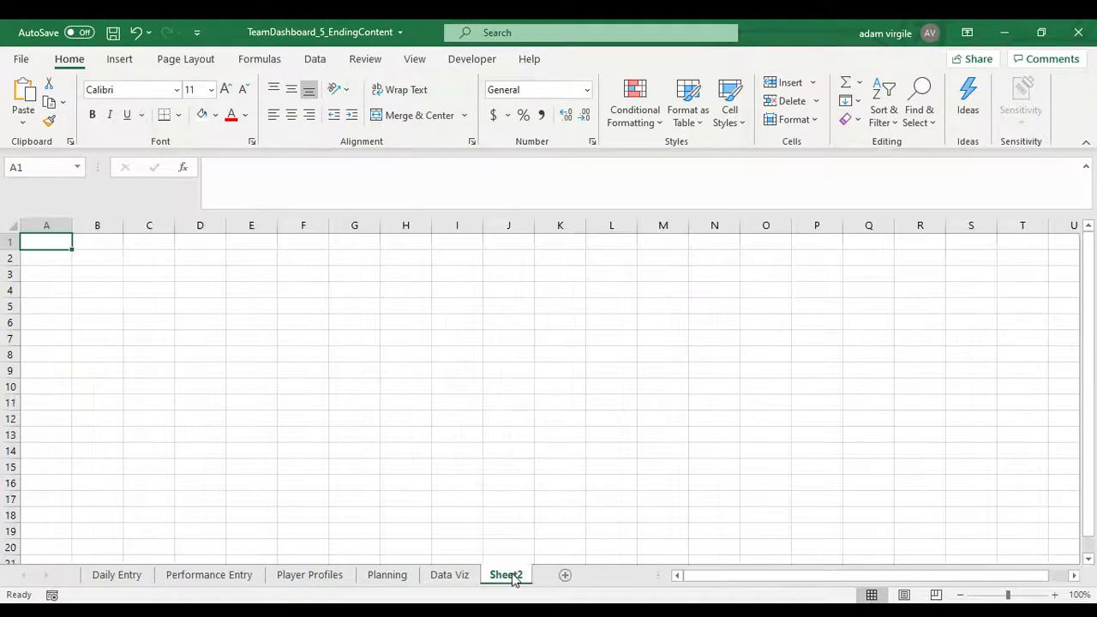
{"action": "double_click", "coordinate": [506, 575]}
{"action": "type", "text": "Reference"}
{"action": "key", "text": "Return"}
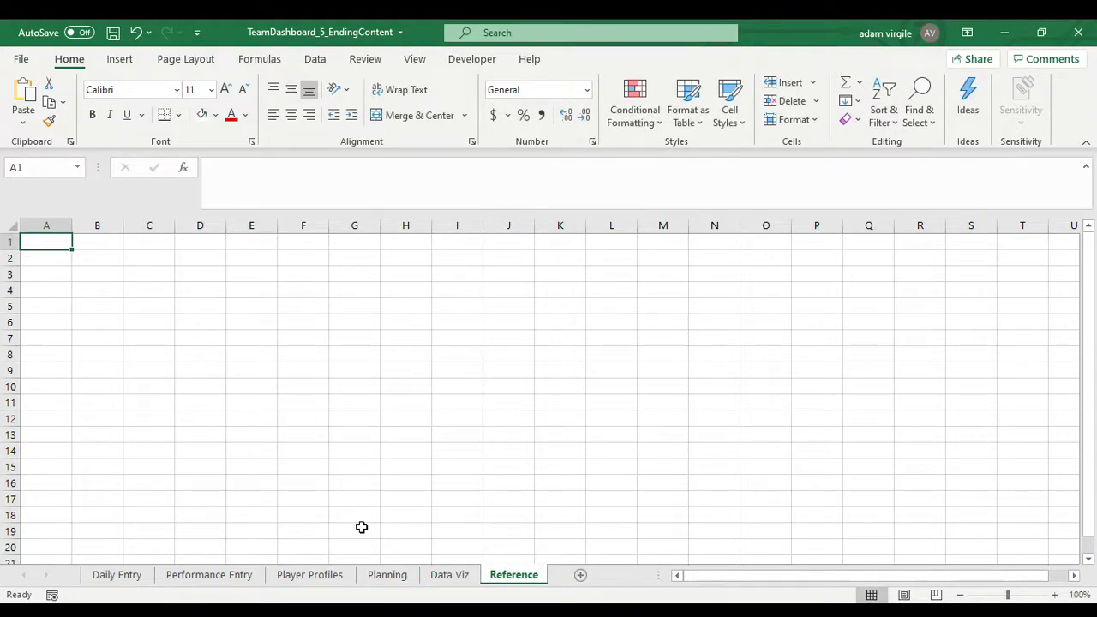
Enter the heading "Cohort of Interest" in A1 of the Reference sheet and autofit column A to it
{"action": "left_click", "coordinate": [447, 575]}
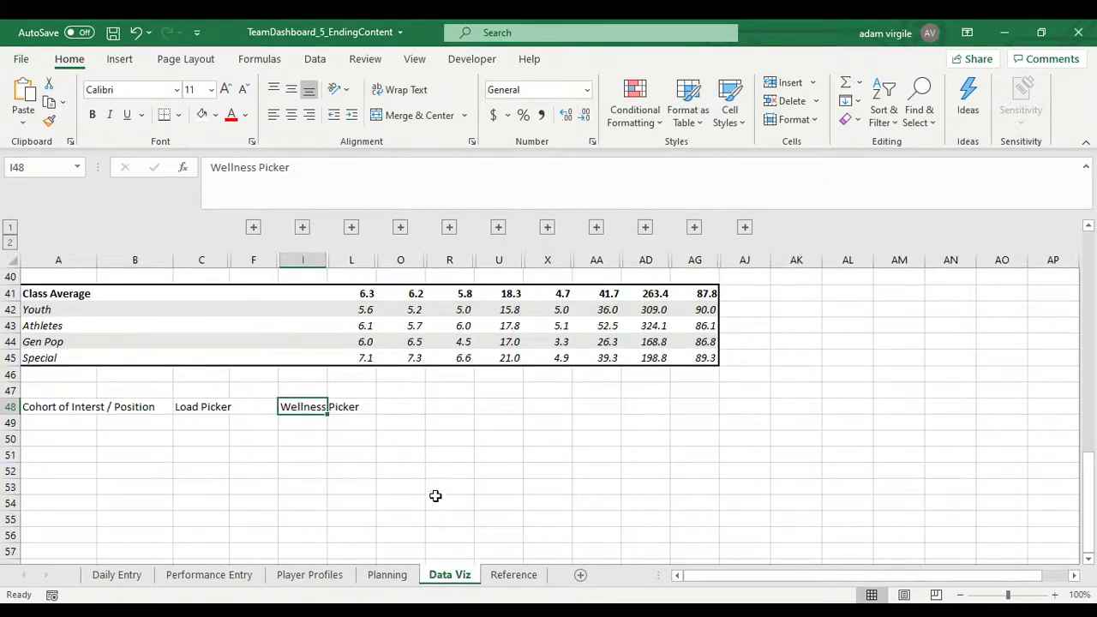
{"action": "left_click", "coordinate": [514, 574]}
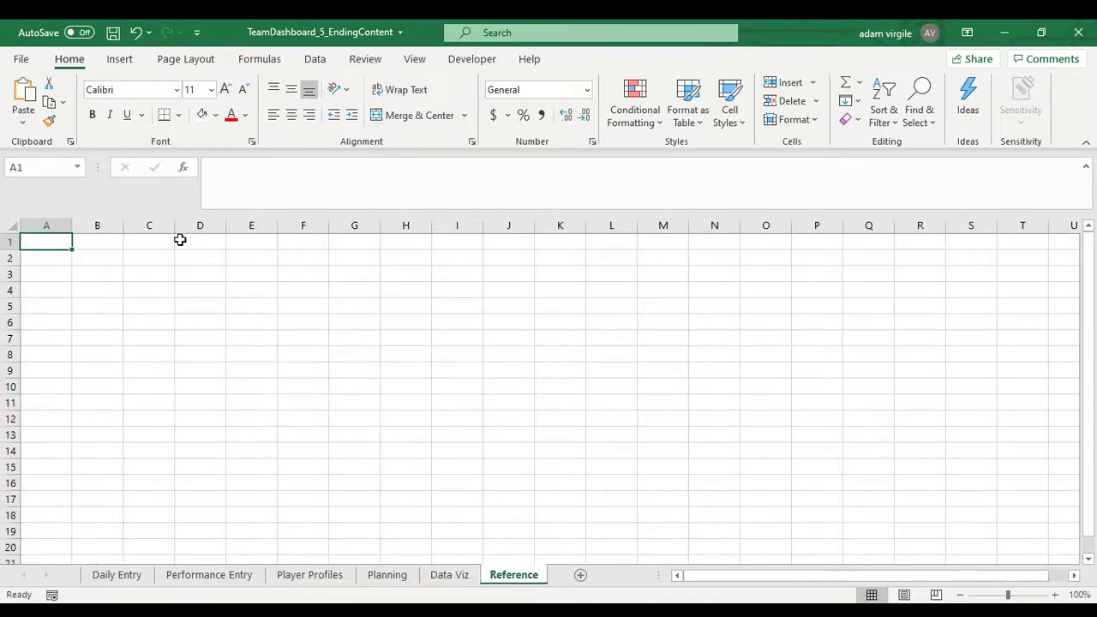
{"action": "type", "text": "Cohort of I"}
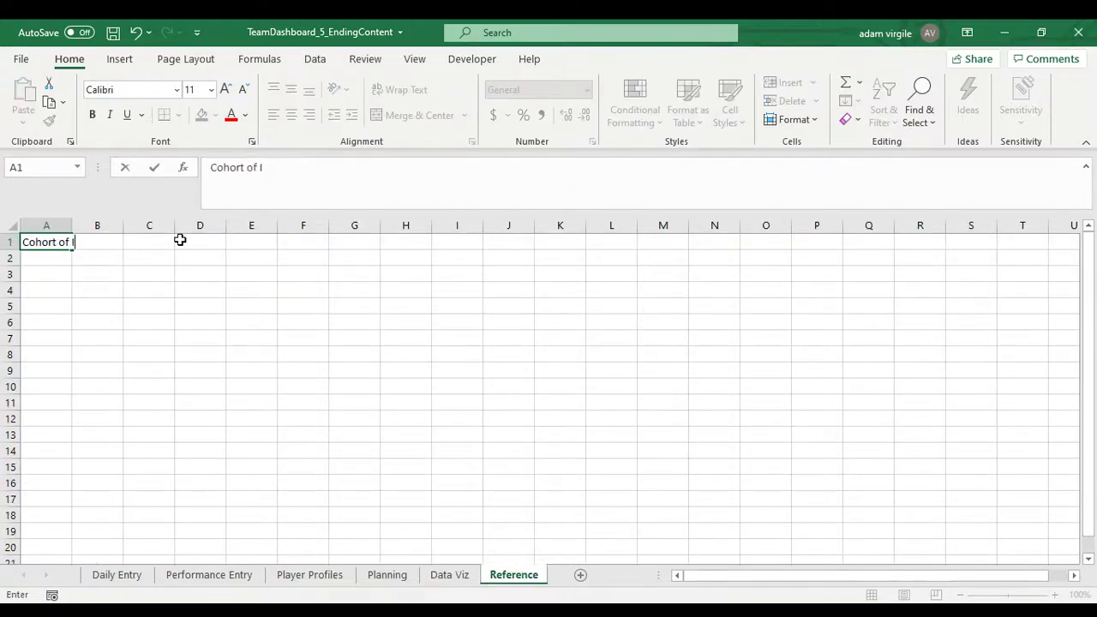
{"action": "type", "text": "nterest"}
{"action": "key", "text": "Tab"}
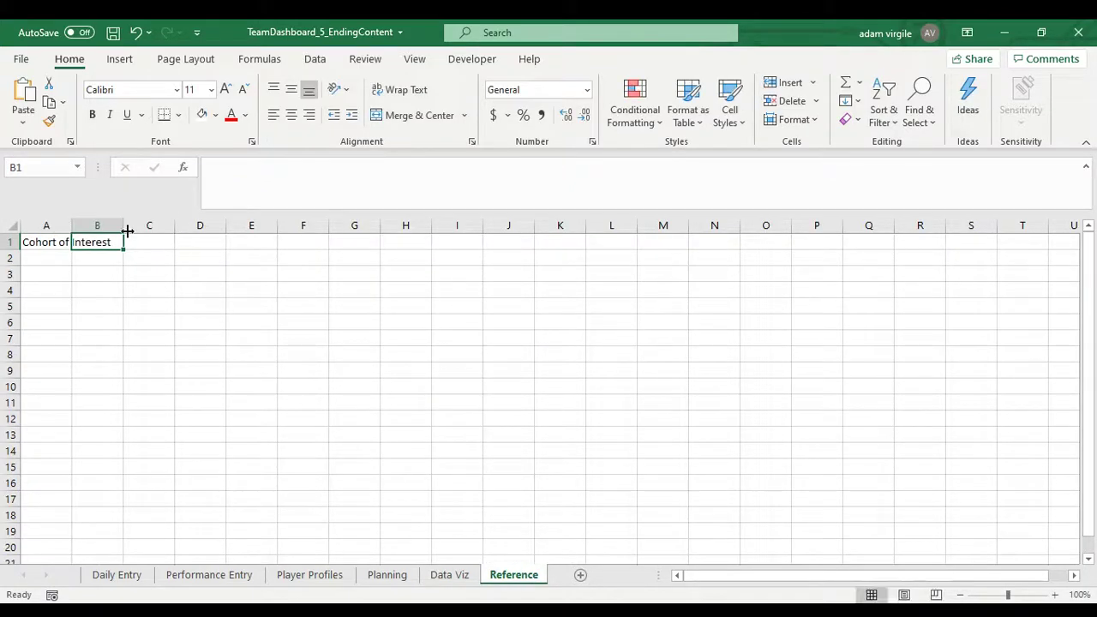
{"action": "double_click", "coordinate": [72, 224]}
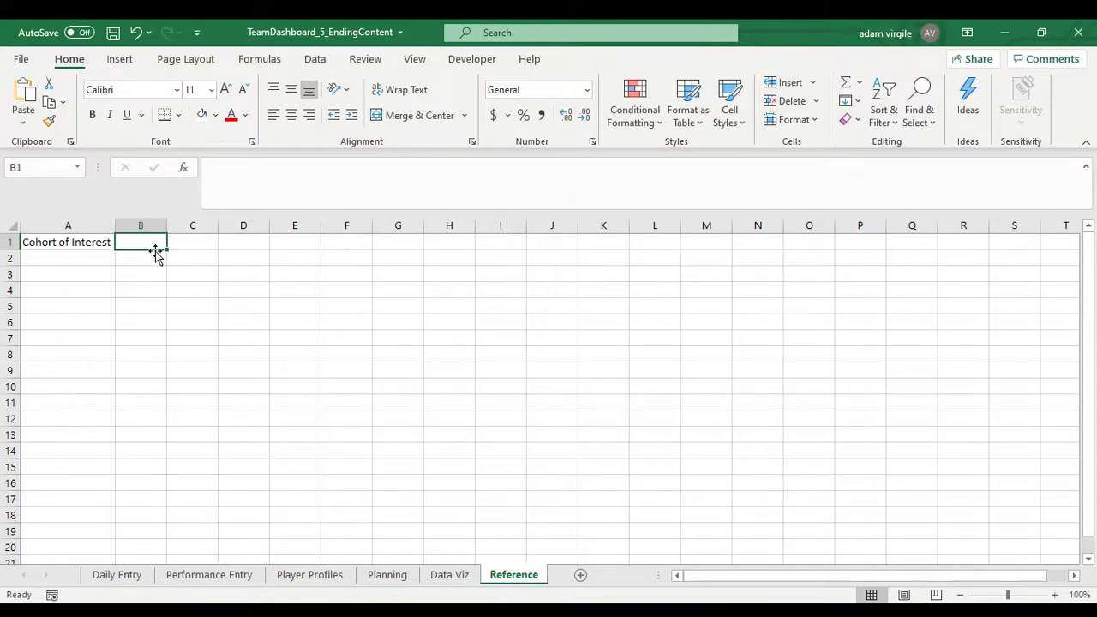
Enter the headings "Load" in B1 and "Readiness" in C1 of the Reference sheet
{"action": "type", "text": "Load"}
{"action": "key", "text": "Tab"}
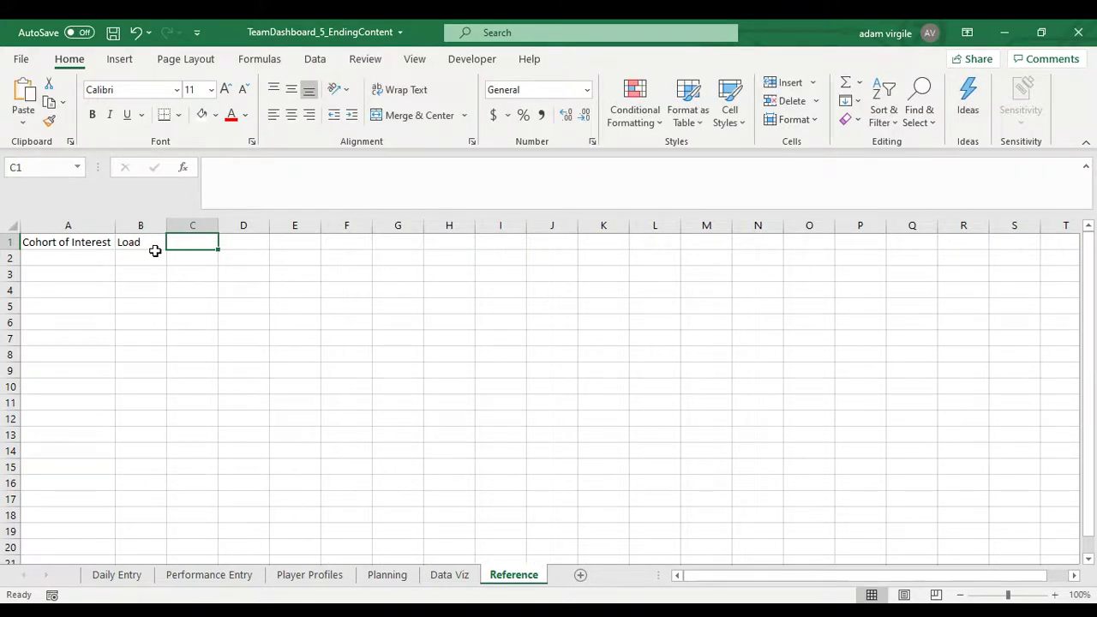
{"action": "type", "text": "Radine"}
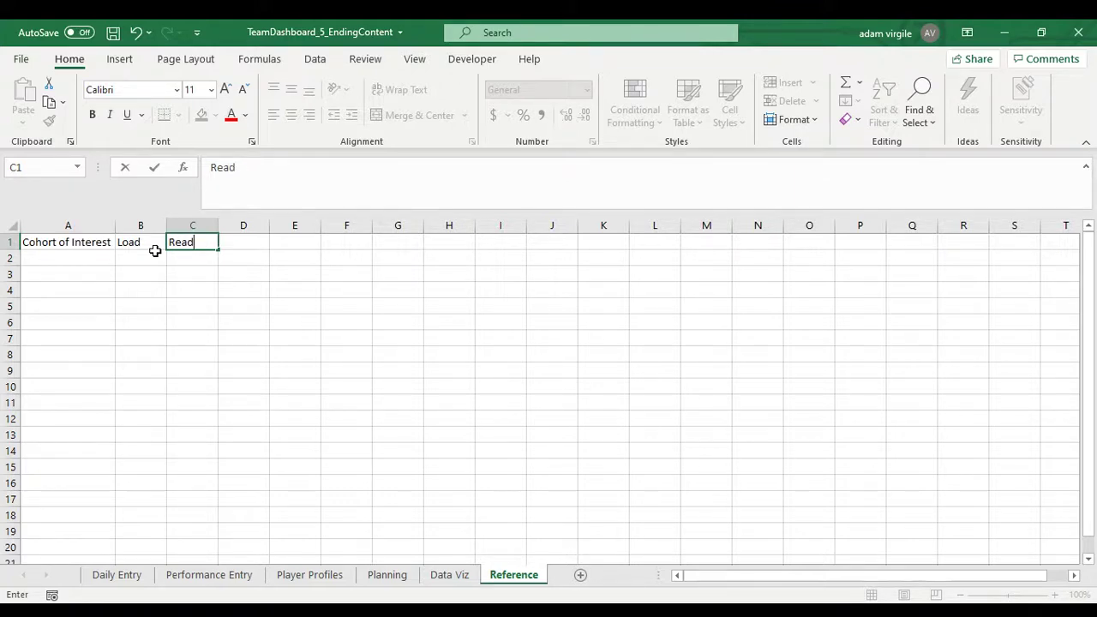
{"action": "type", "text": "iness"}
{"action": "key", "text": "Return"}
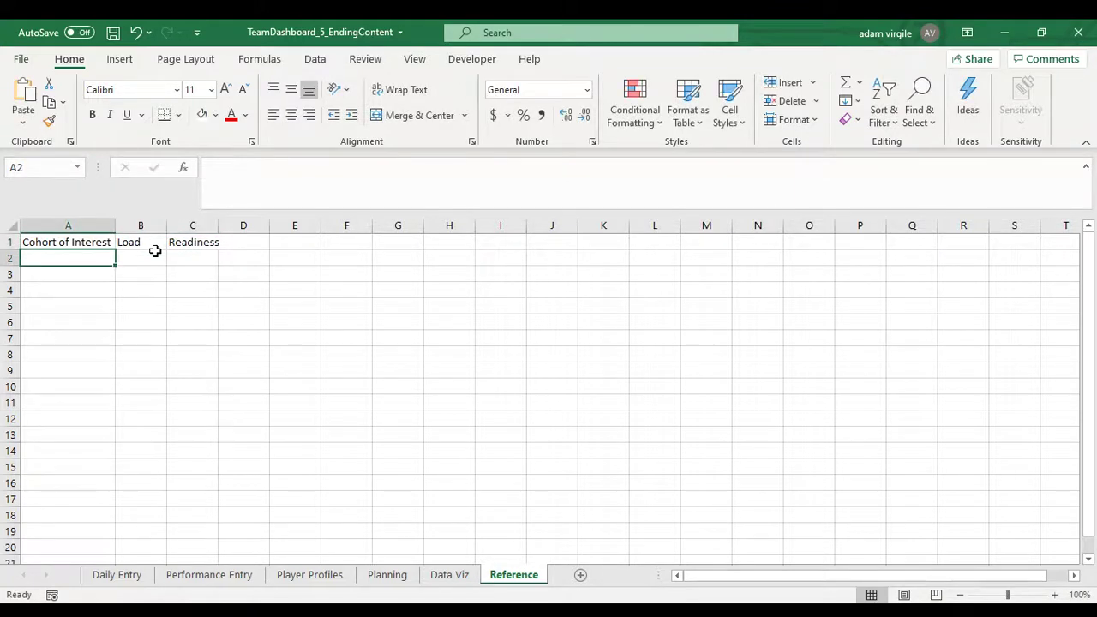
Examine the Planning layout and the Data Viz table's column headings for load measures, then return to the Reference sheet
{"action": "left_click", "coordinate": [403, 580]}
{"action": "scroll", "coordinate": [592, 455], "scroll_direction": "up", "scroll_amount": 6}
{"action": "scroll", "coordinate": [634, 463], "scroll_direction": "down", "scroll_amount": 2}
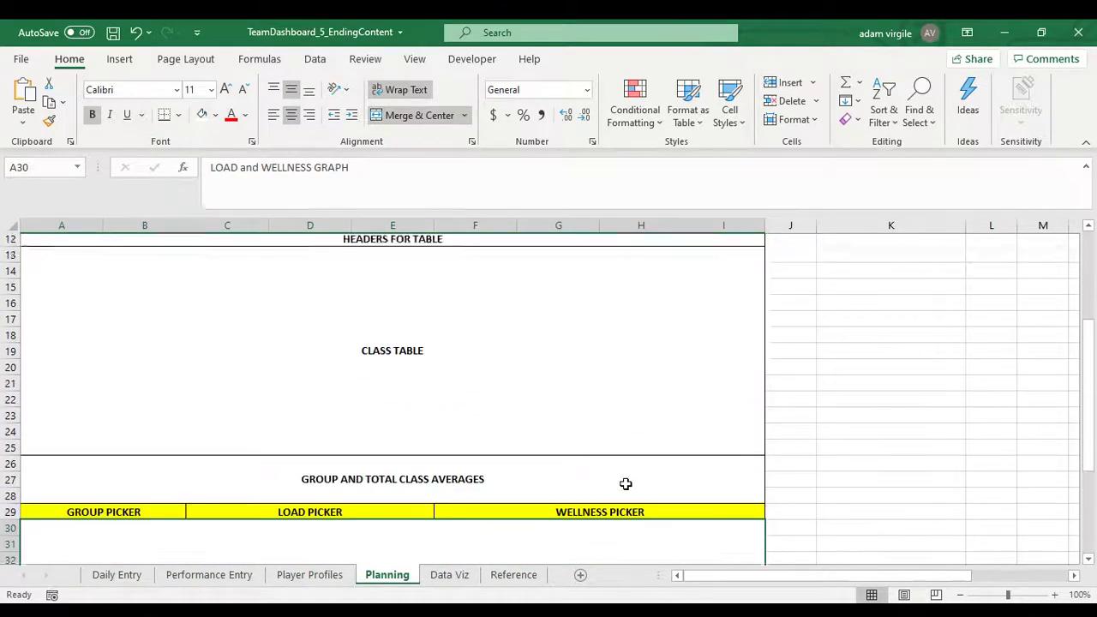
{"action": "scroll", "coordinate": [625, 484], "scroll_direction": "up", "scroll_amount": 4}
{"action": "left_click", "coordinate": [447, 575]}
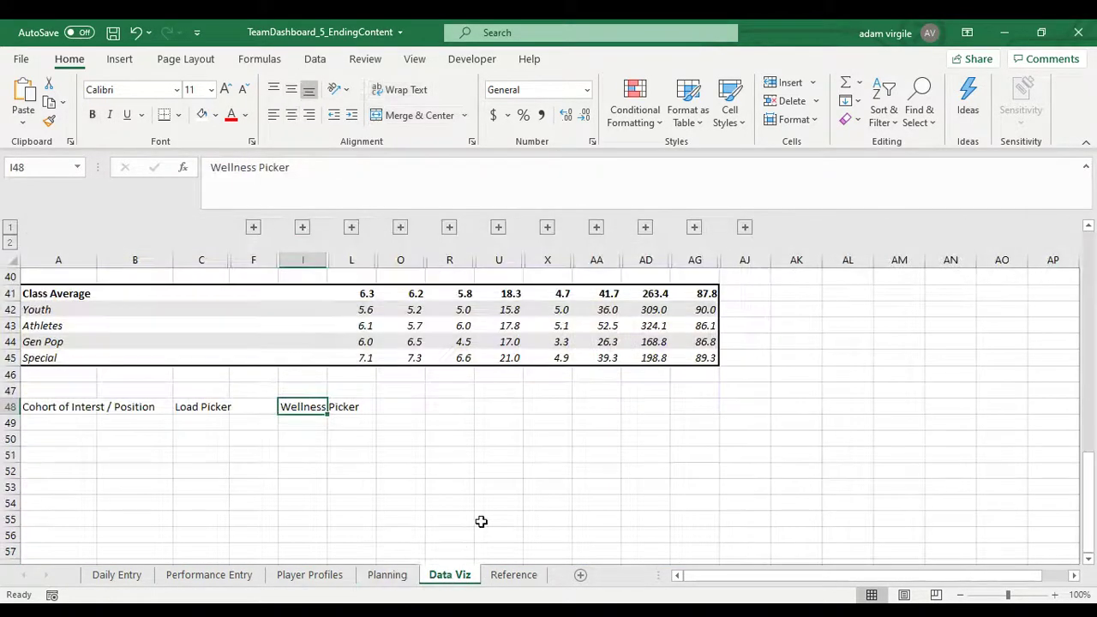
{"action": "scroll", "coordinate": [536, 438], "scroll_direction": "up", "scroll_amount": 13}
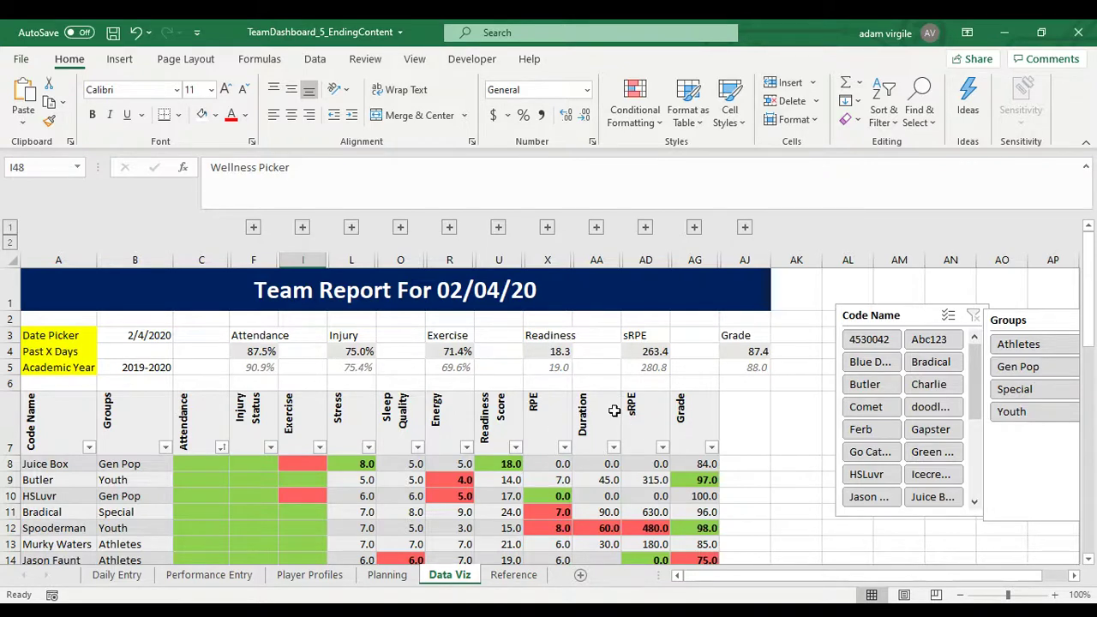
{"action": "left_click", "coordinate": [507, 574]}
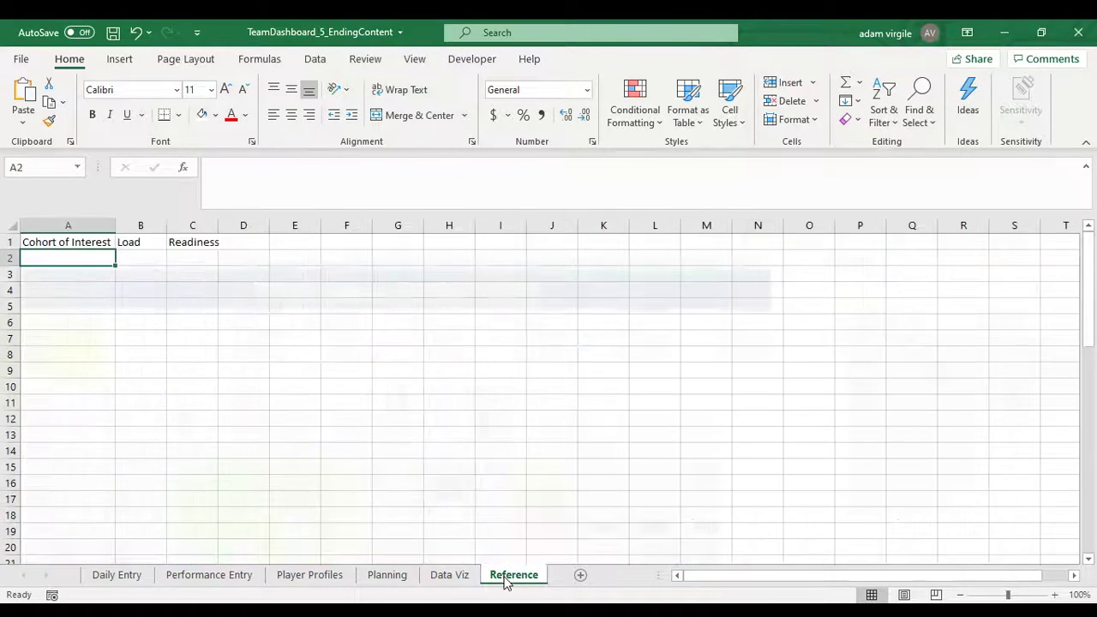
List RPE, Duration, sRPE and Grade under the Load heading in B2:B5
{"action": "left_click", "coordinate": [142, 258]}
{"action": "type", "text": "R{E"}
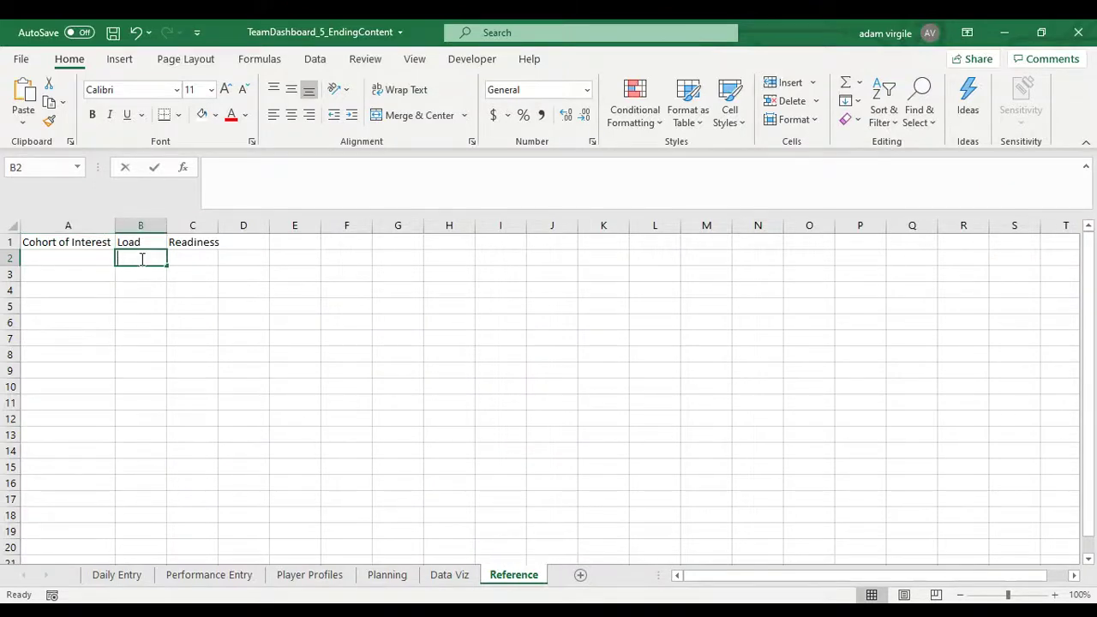
{"action": "key", "text": "Return"}
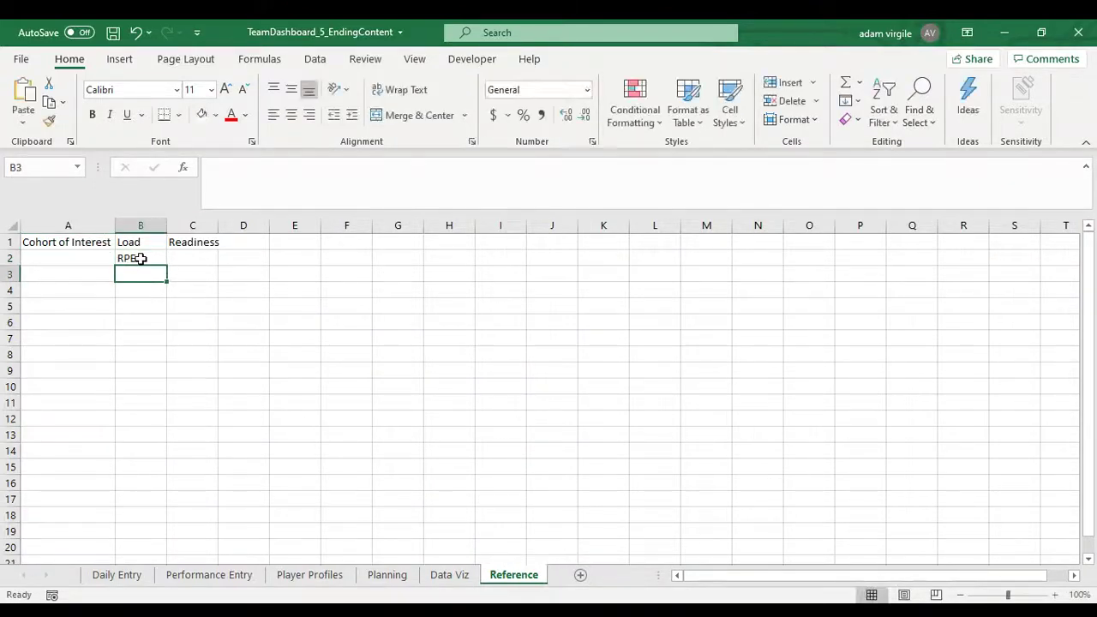
{"action": "type", "text": "Duration"}
{"action": "key", "text": "Return"}
{"action": "type", "text": "sRPE"}
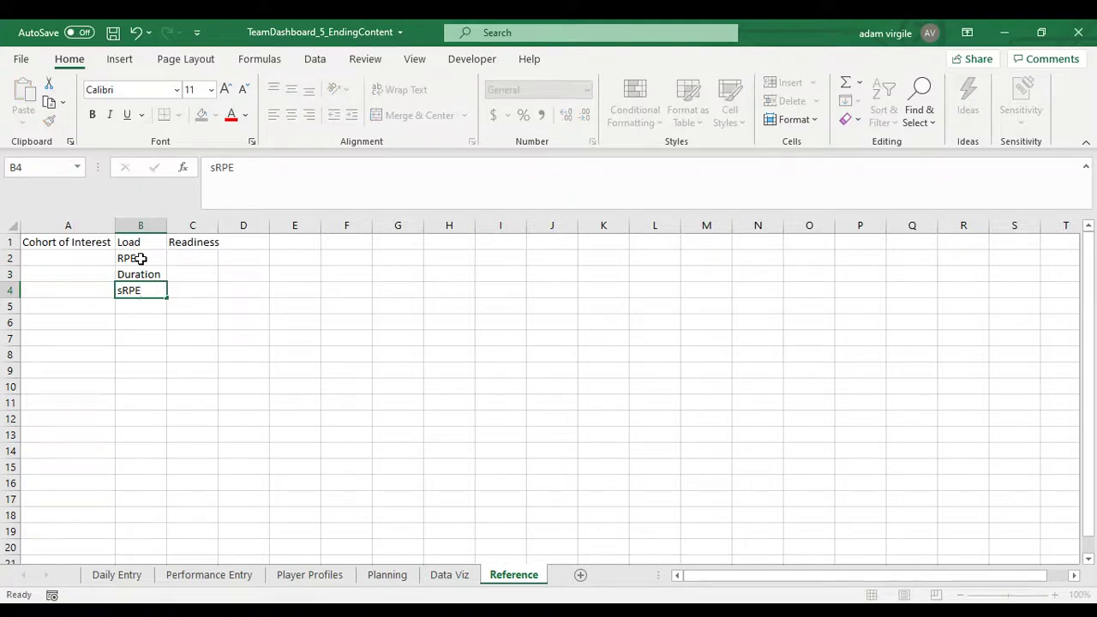
{"action": "key", "text": "Return"}
{"action": "type", "text": "Grade"}
{"action": "key", "text": "Return"}
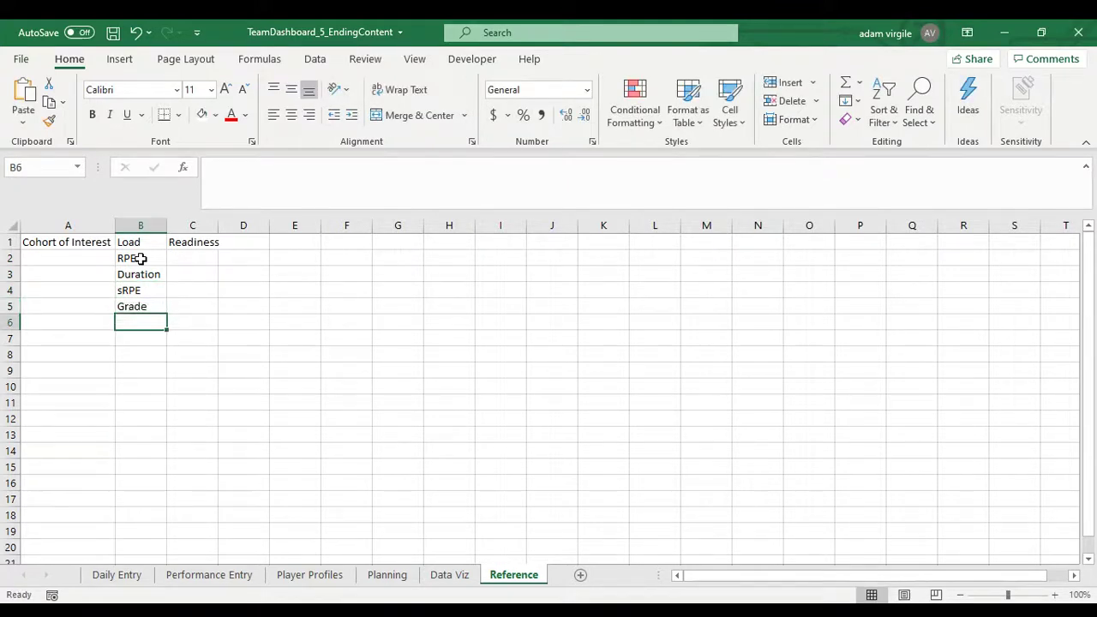
Make the headings in A1:C1 of the Reference sheet bold
{"action": "left_click_drag", "start_coordinate": [29, 246], "coordinate": [200, 246]}
{"action": "key", "text": "ctrl+b"}
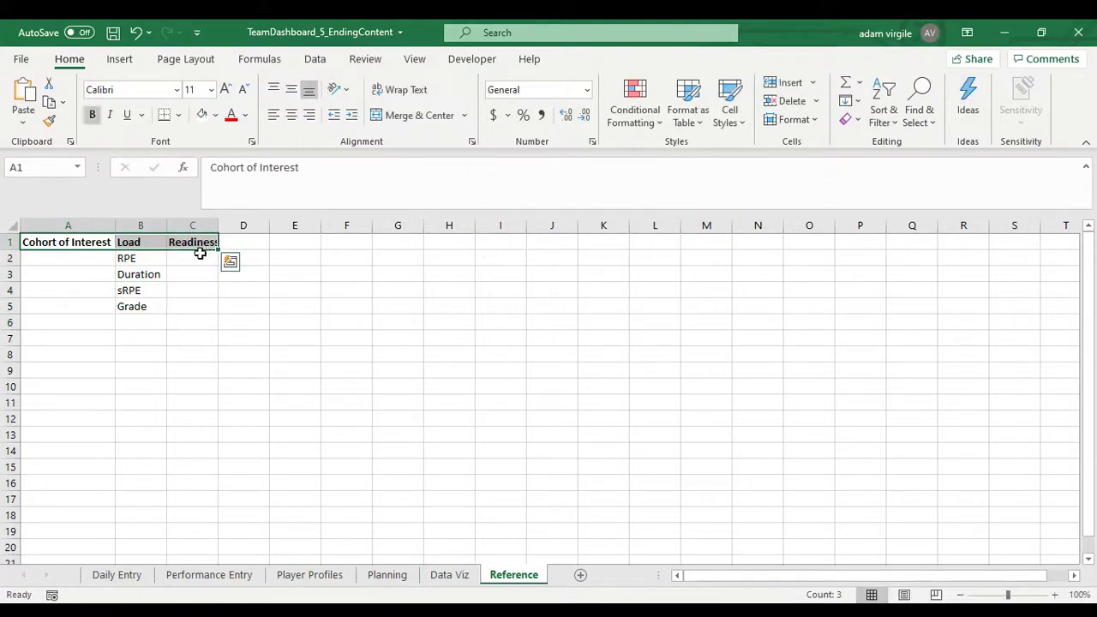
List Stress, Sleep Quality, Energy and Readiness Score under the Readiness heading in C2:C5 of the Reference sheet
{"action": "left_click", "coordinate": [204, 259]}
{"action": "left_click", "coordinate": [452, 575]}
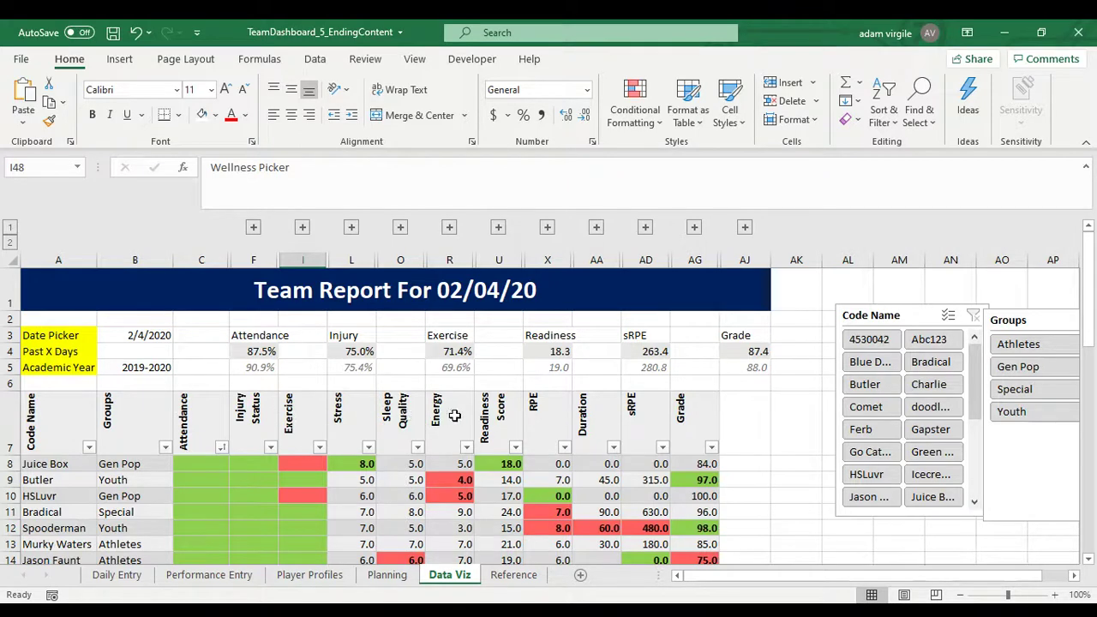
{"action": "left_click", "coordinate": [513, 575]}
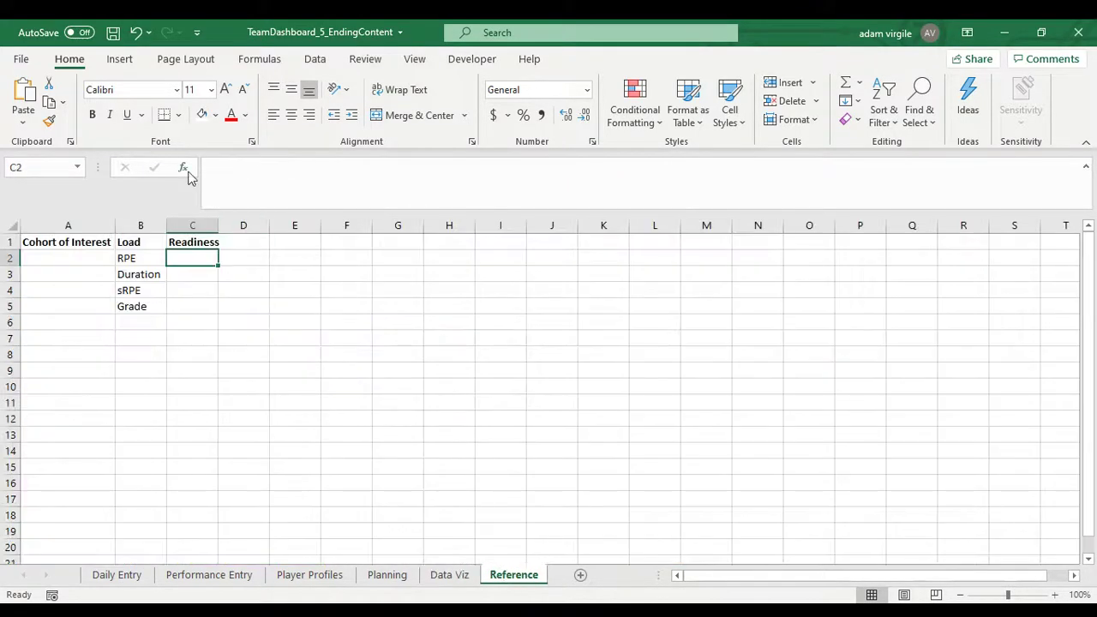
{"action": "type", "text": "Stress"}
{"action": "key", "text": "Return"}
{"action": "type", "text": "Sle"}
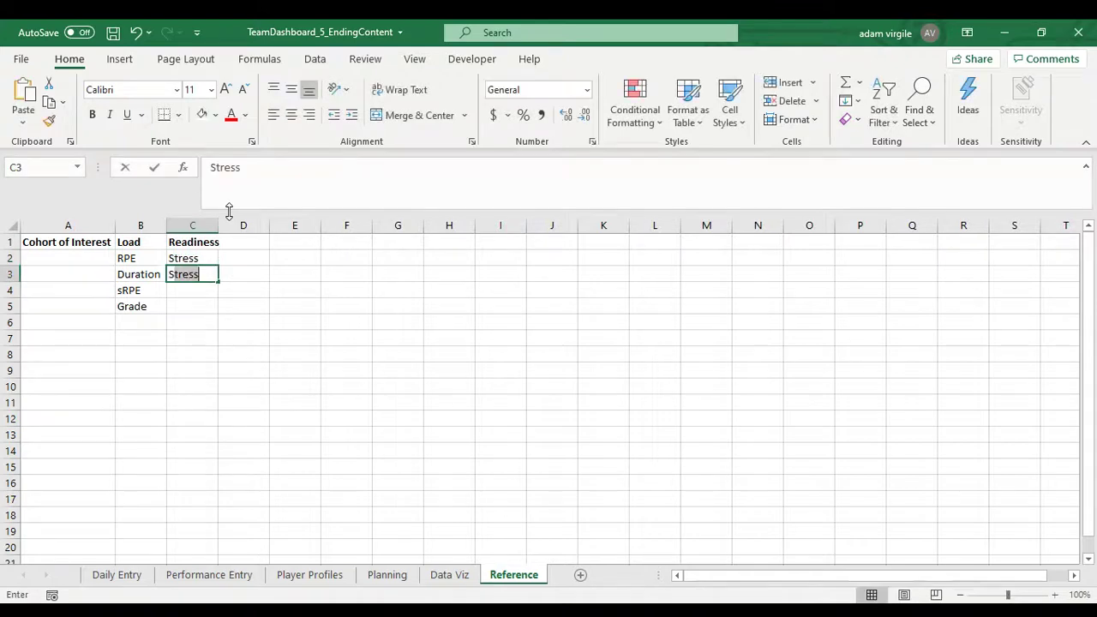
{"action": "type", "text": "ep Quality"}
{"action": "key", "text": "Return"}
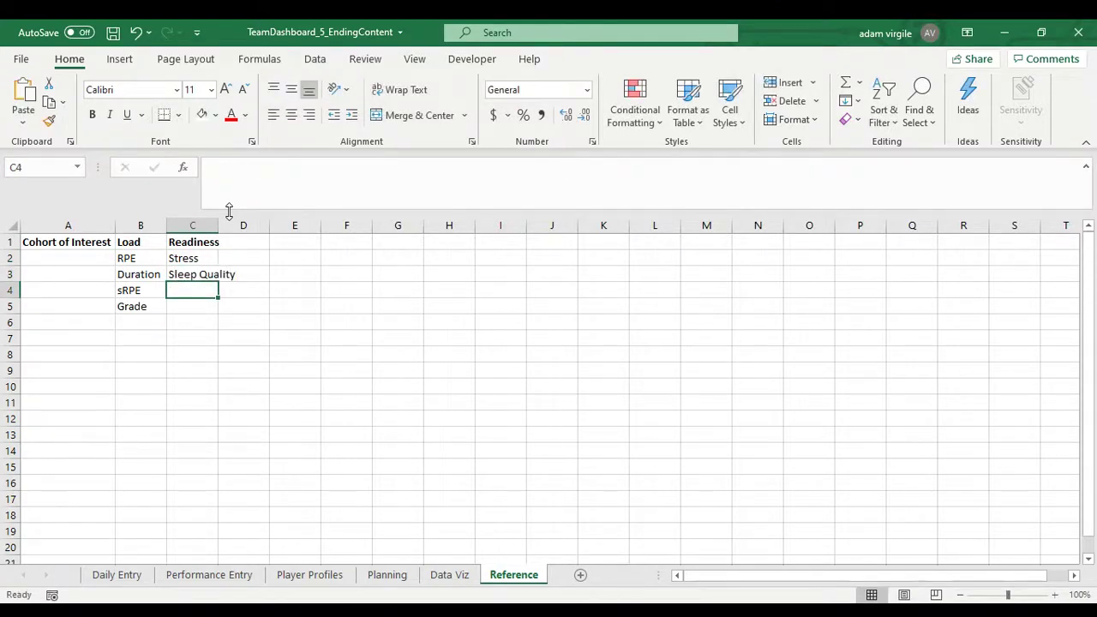
{"action": "type", "text": "Energy"}
{"action": "key", "text": "Return"}
{"action": "type", "text": "Rea"}
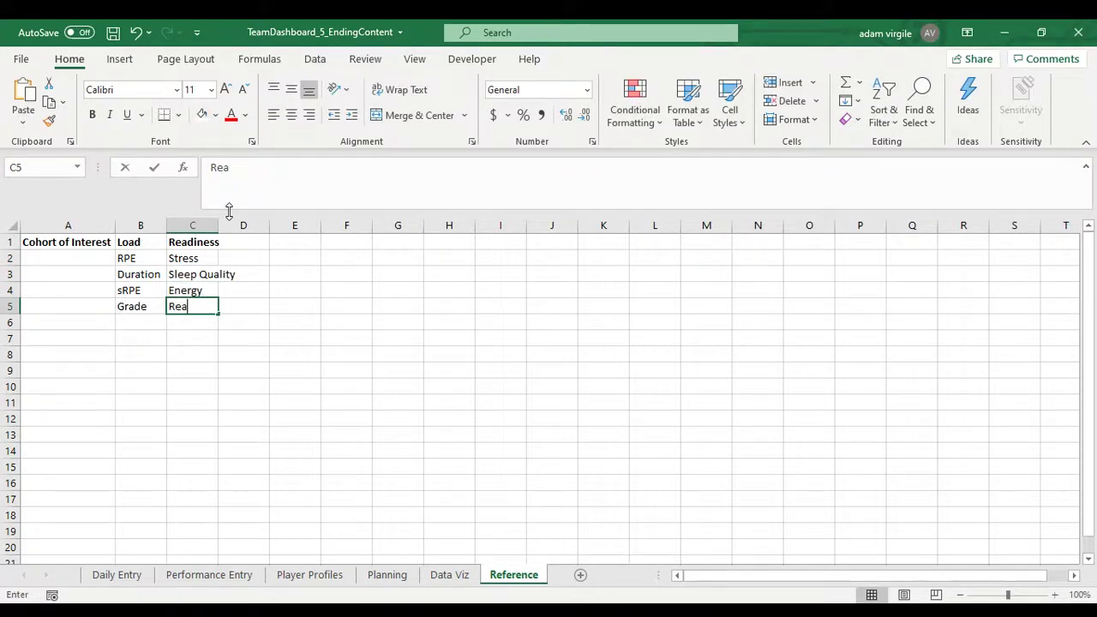
{"action": "type", "text": "diness Score"}
{"action": "key", "text": "Return"}
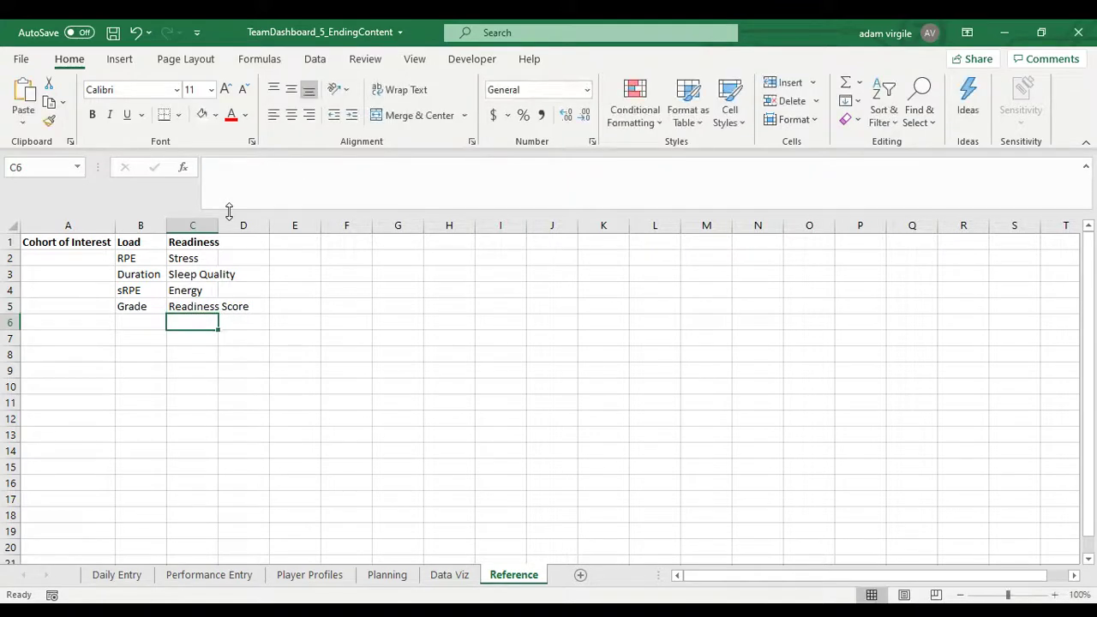
List Athletes, Gen Pop, Youth and Special under the Cohort of Interest heading in A2:A5 of the Reference sheet
{"action": "left_click", "coordinate": [448, 575]}
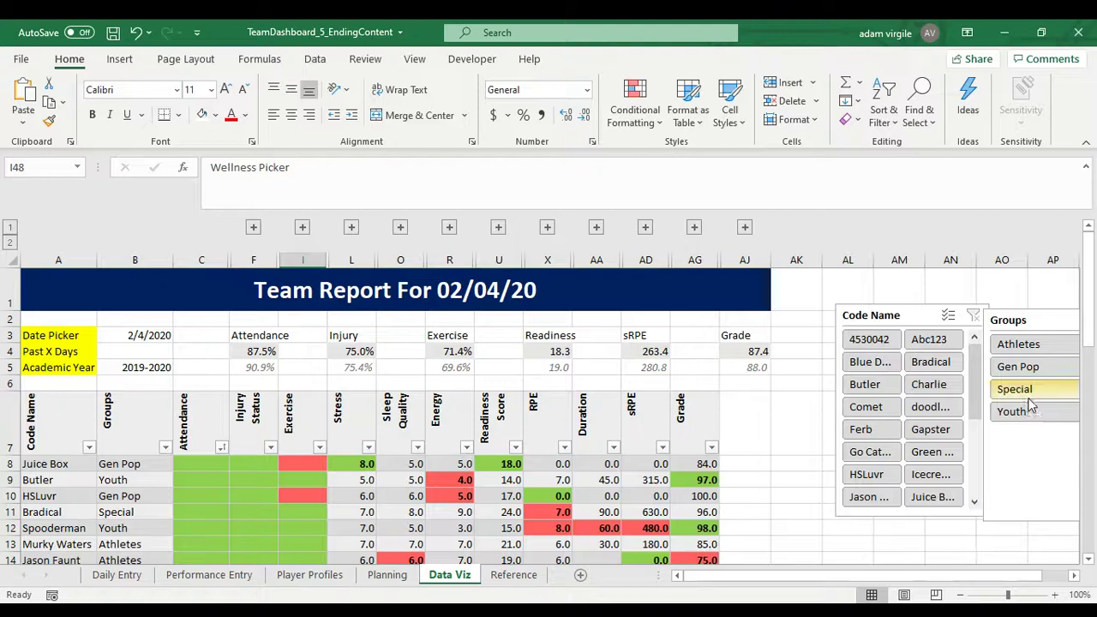
{"action": "left_click", "coordinate": [513, 575]}
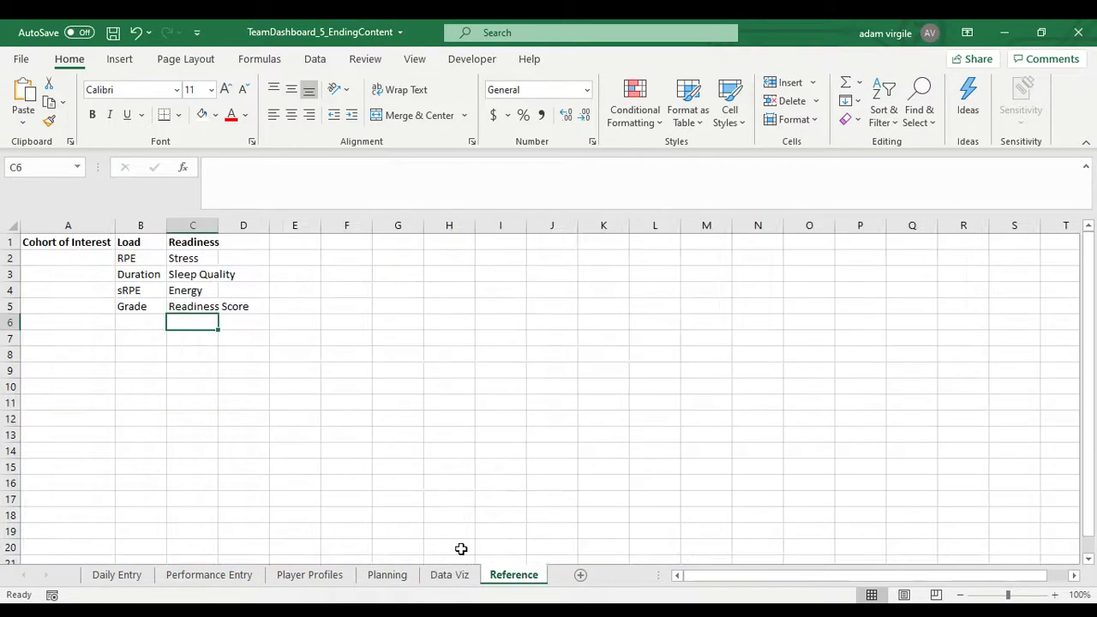
{"action": "left_click", "coordinate": [72, 264]}
{"action": "type", "text": "Athletes"}
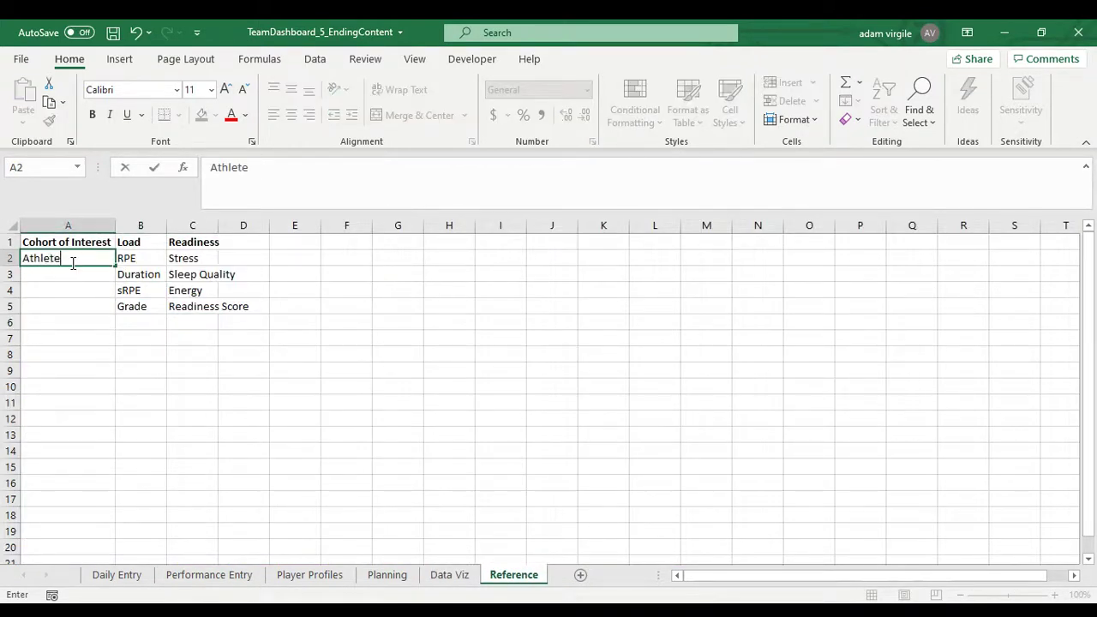
{"action": "key", "text": "Return"}
{"action": "type", "text": "Gen Pop"}
{"action": "key", "text": "Return"}
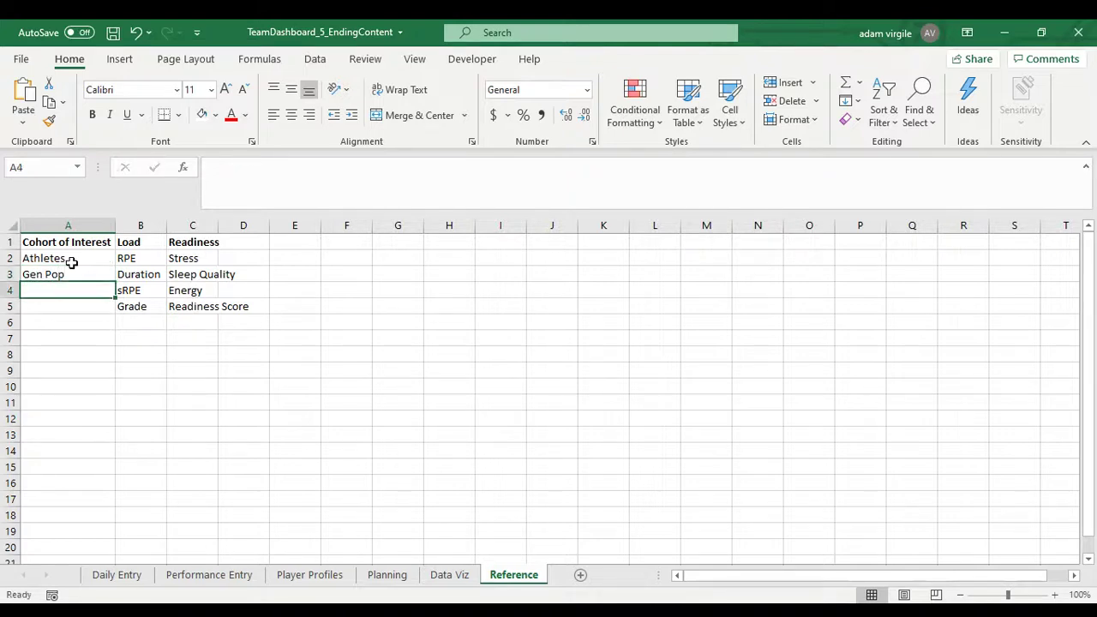
{"action": "type", "text": "Youth"}
{"action": "key", "text": "Return"}
{"action": "type", "text": "Special"}
{"action": "key", "text": "Return"}
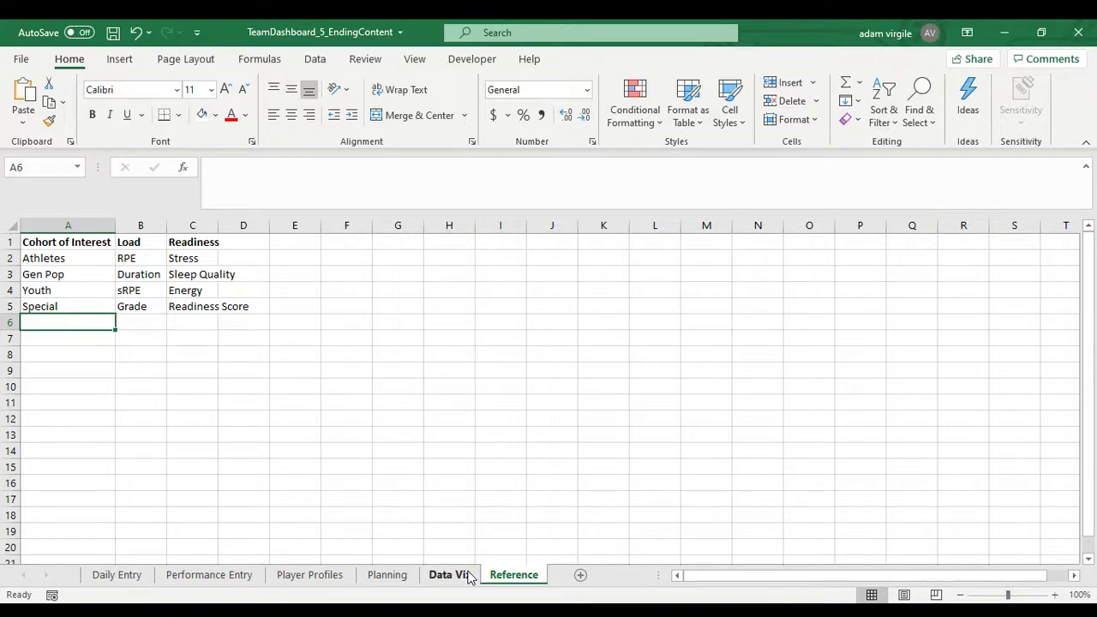
Clear the picker labels from A48:I48 on the Data Viz sheet
{"action": "left_click", "coordinate": [314, 60]}
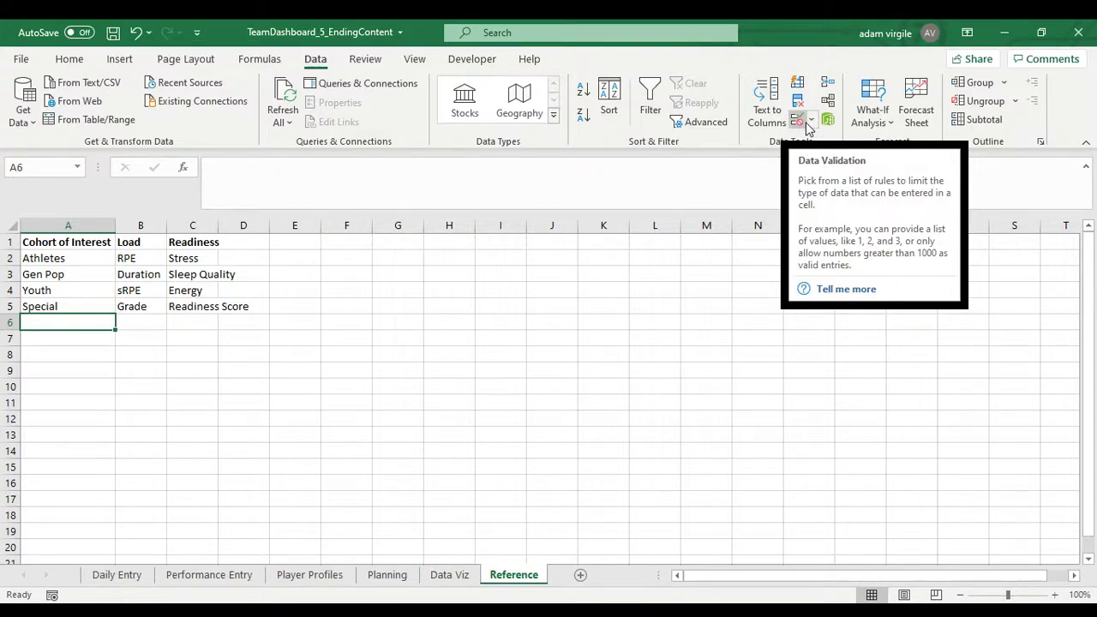
{"action": "left_click", "coordinate": [442, 580]}
{"action": "scroll", "coordinate": [520, 459], "scroll_direction": "down", "scroll_amount": 14}
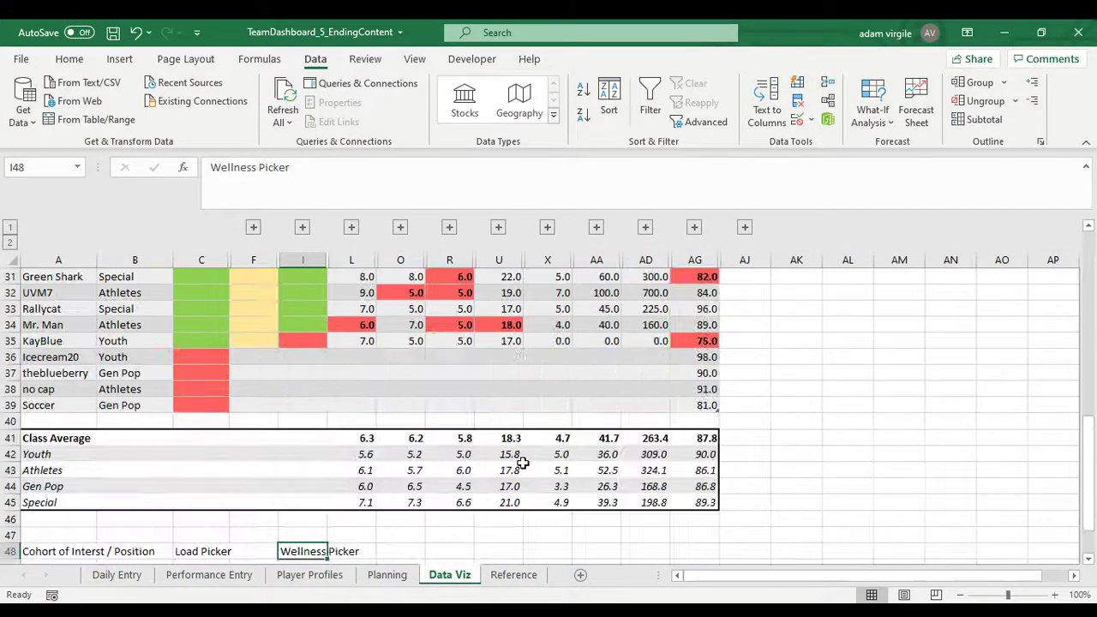
{"action": "left_click_drag", "start_coordinate": [73, 359], "coordinate": [309, 360]}
{"action": "right_click", "coordinate": [309, 360]}
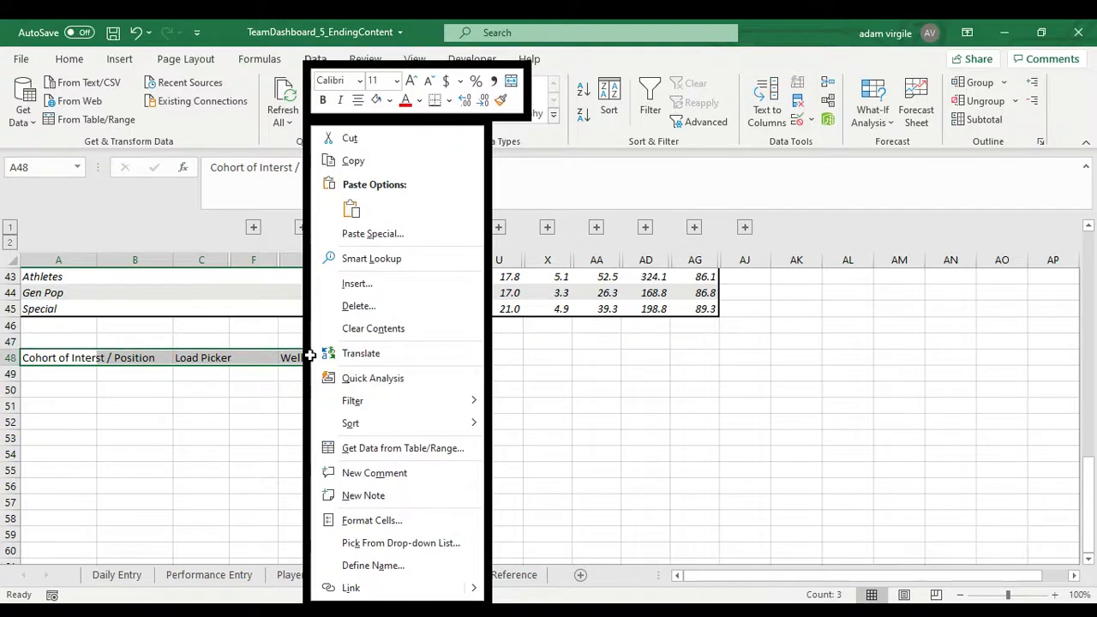
{"action": "left_click", "coordinate": [369, 326]}
Fill cells A48, C48 and I48 of the Data Viz sheet with yellow
{"action": "left_click", "coordinate": [66, 354]}
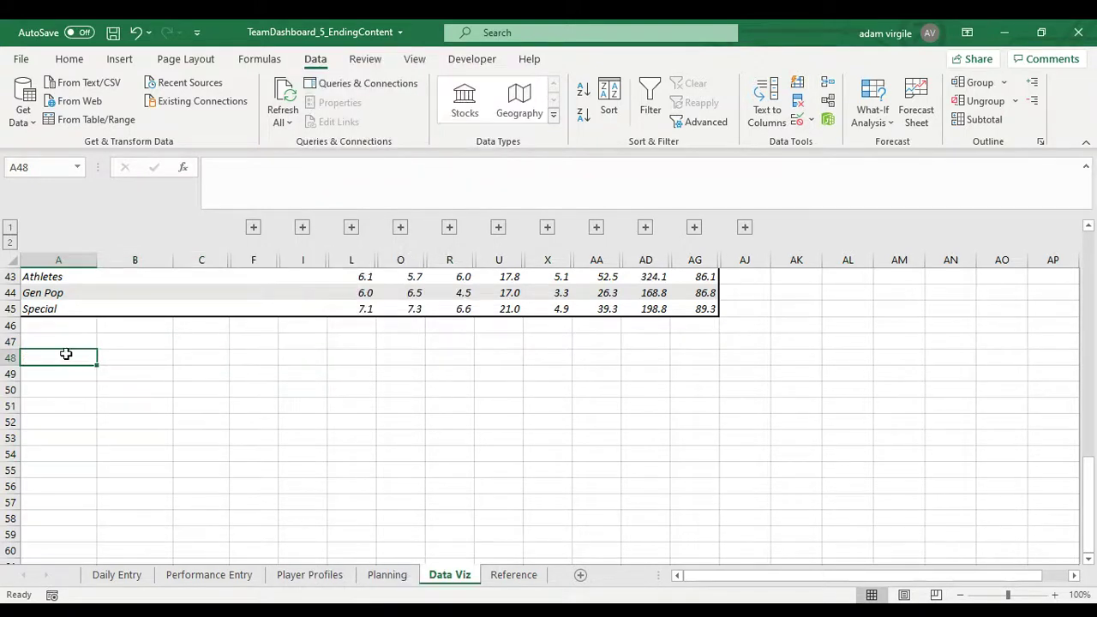
{"action": "left_click", "coordinate": [69, 59]}
{"action": "left_click", "coordinate": [215, 115]}
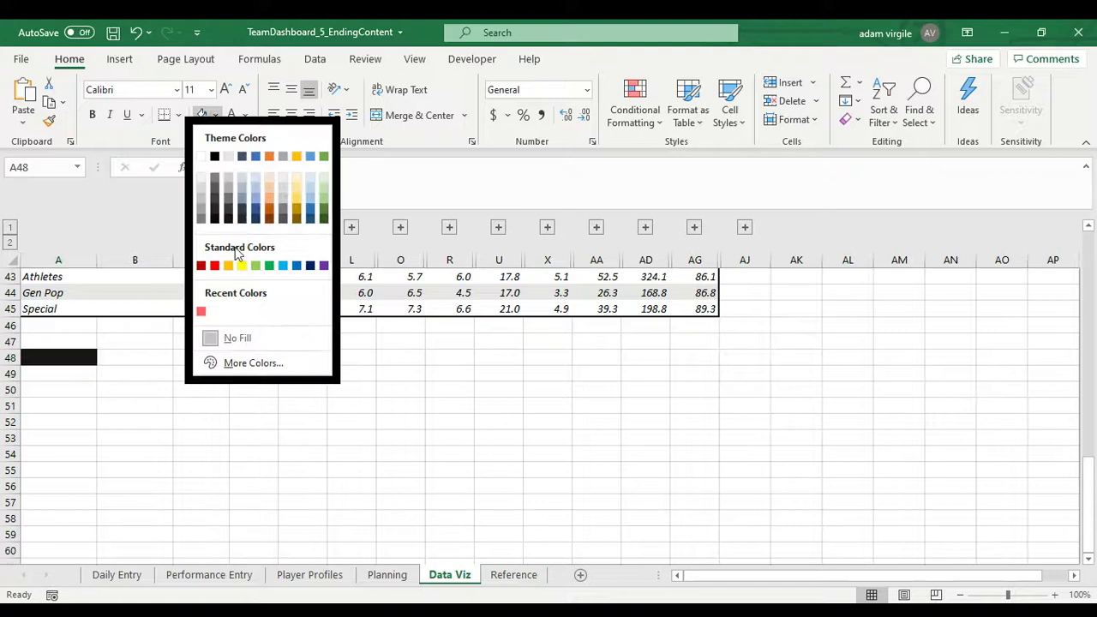
{"action": "left_click", "coordinate": [242, 266]}
{"action": "left_click", "coordinate": [196, 357]}
{"action": "left_click", "coordinate": [201, 115]}
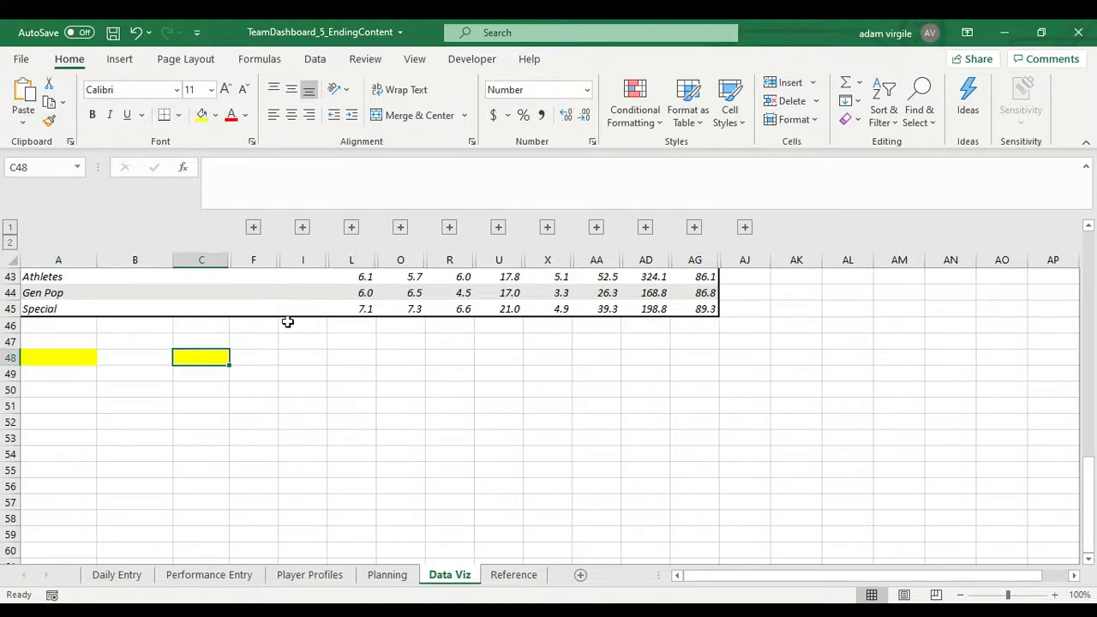
{"action": "left_click", "coordinate": [302, 356]}
{"action": "left_click", "coordinate": [201, 115]}
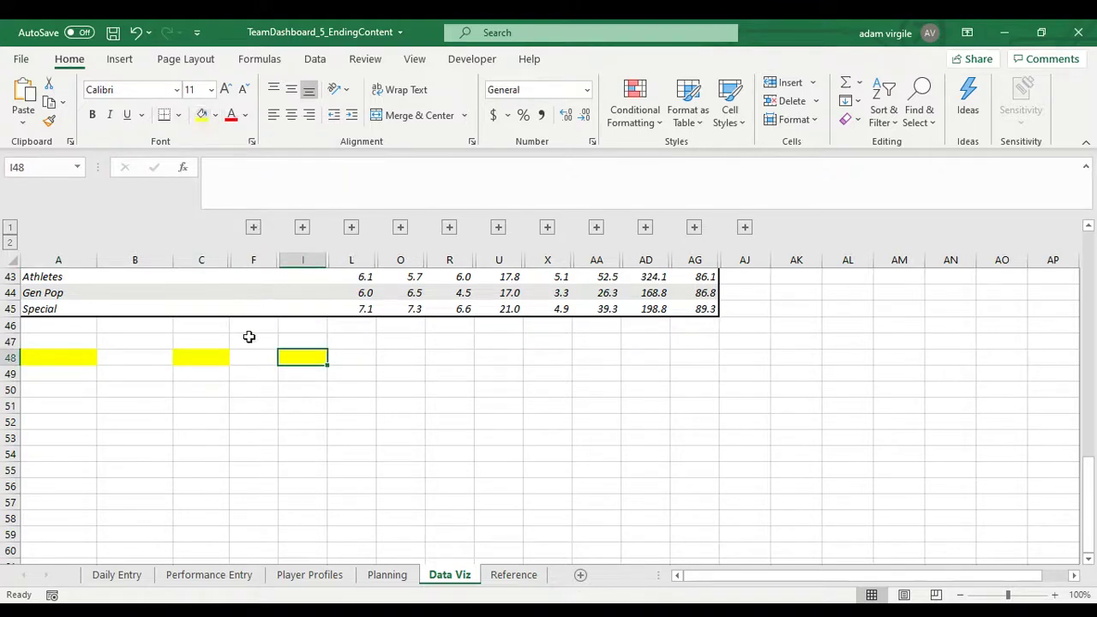
Add list data validation to A48 on the Data Viz sheet, using Reference!$A$2:$A$5 as its source
{"action": "left_click", "coordinate": [50, 357]}
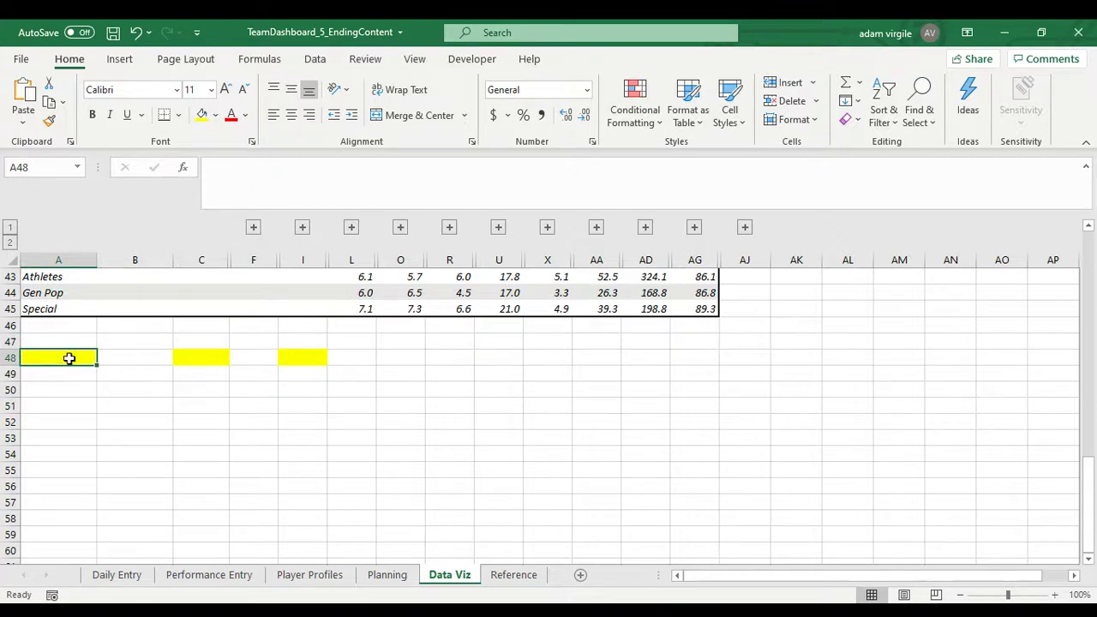
{"action": "left_click", "coordinate": [316, 60]}
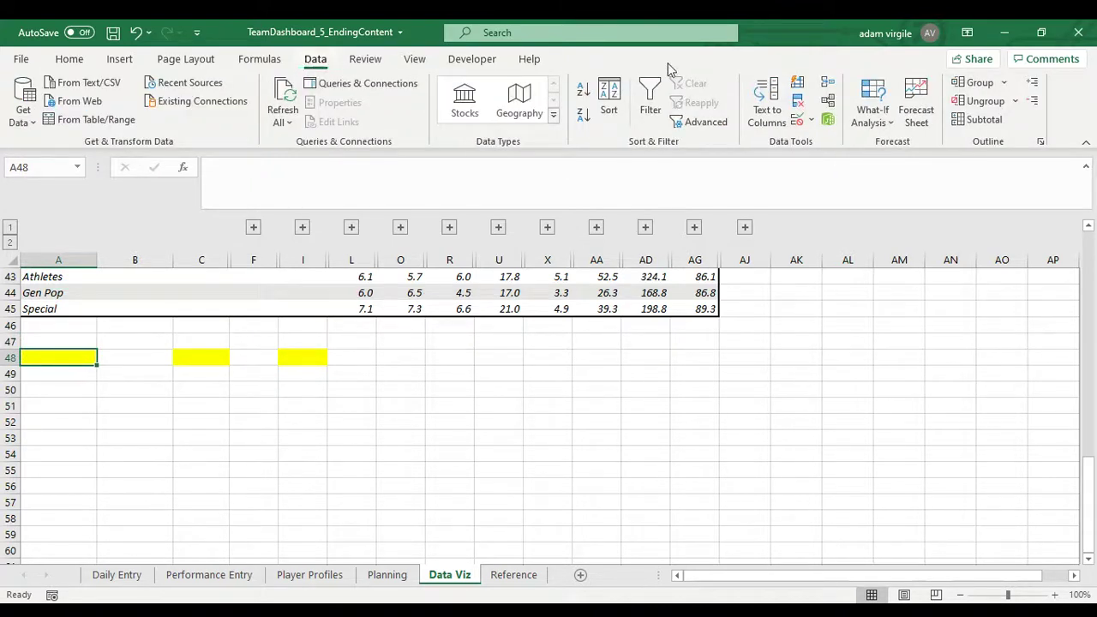
{"action": "left_click", "coordinate": [813, 123]}
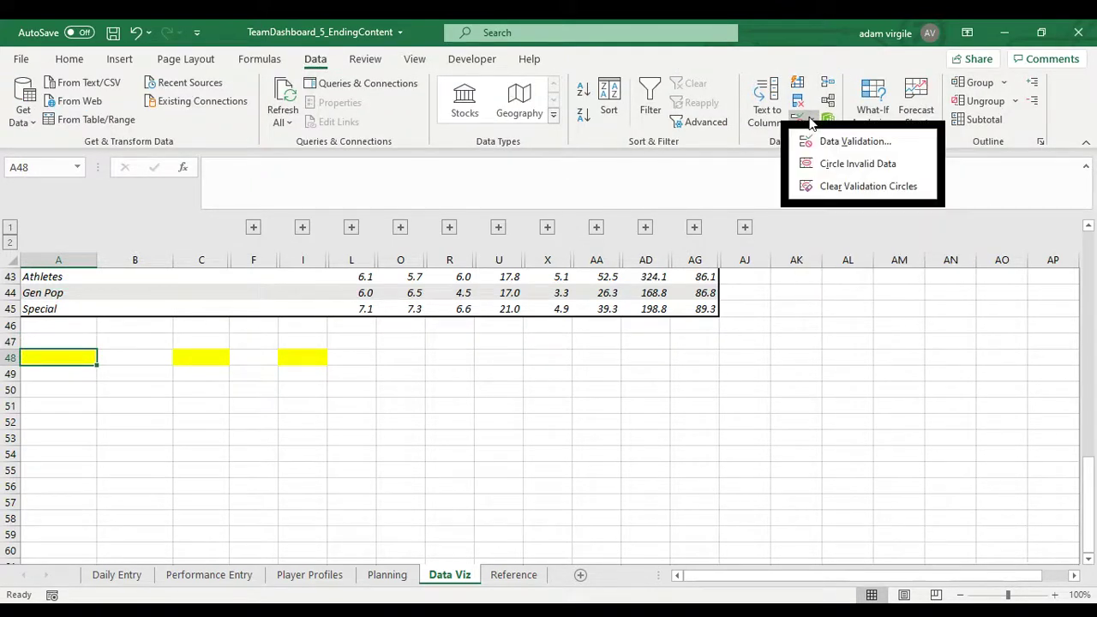
{"action": "left_click", "coordinate": [825, 146]}
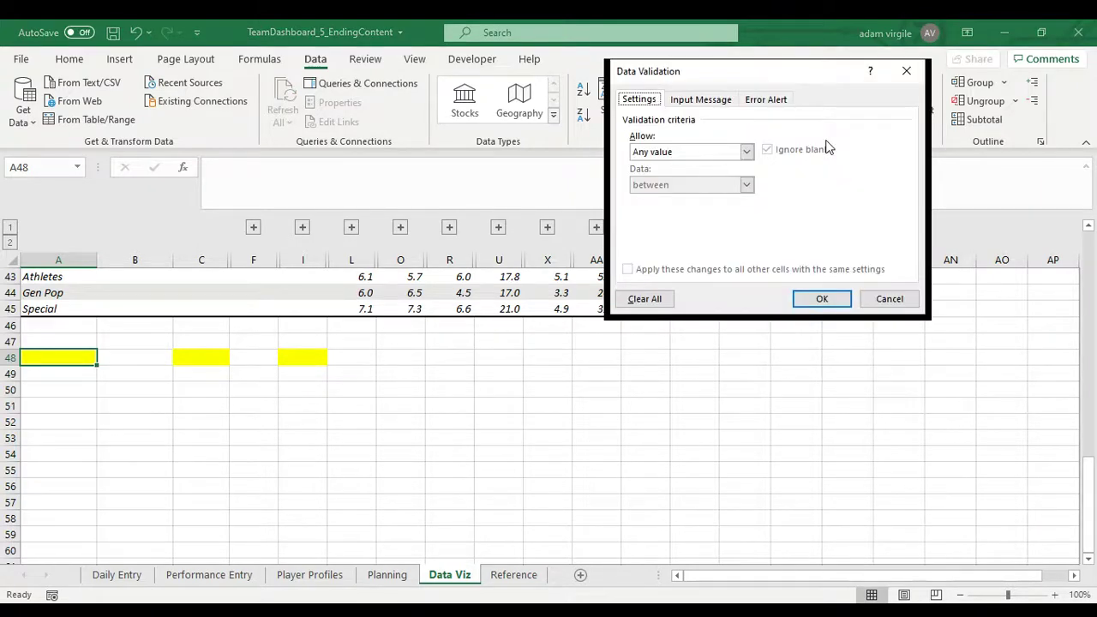
{"action": "left_click", "coordinate": [707, 150]}
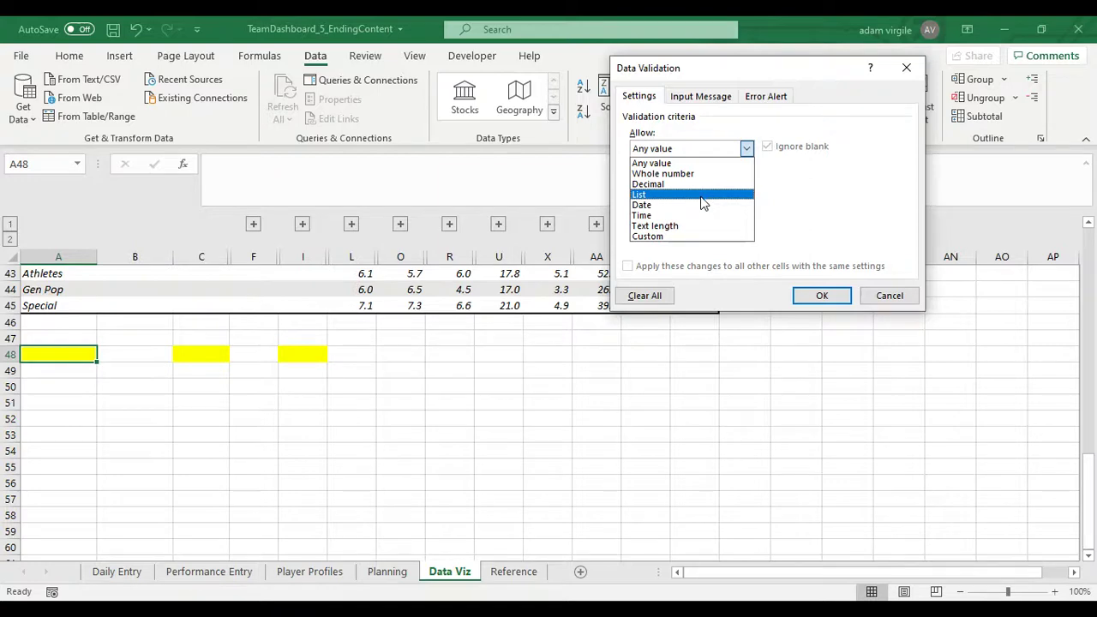
{"action": "left_click", "coordinate": [701, 195]}
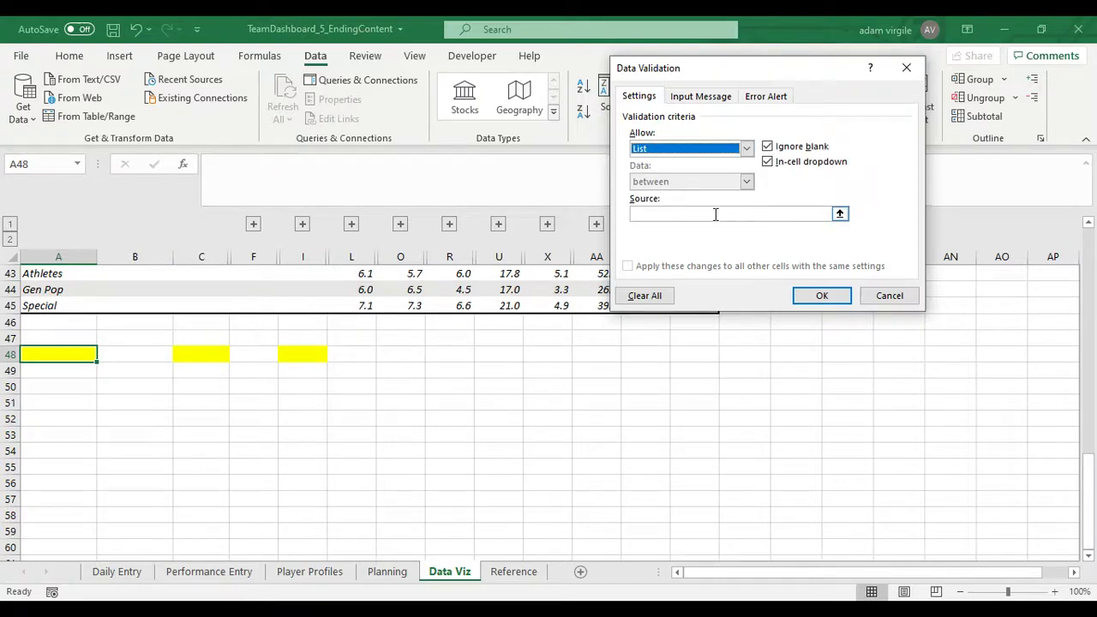
{"action": "left_click", "coordinate": [840, 214]}
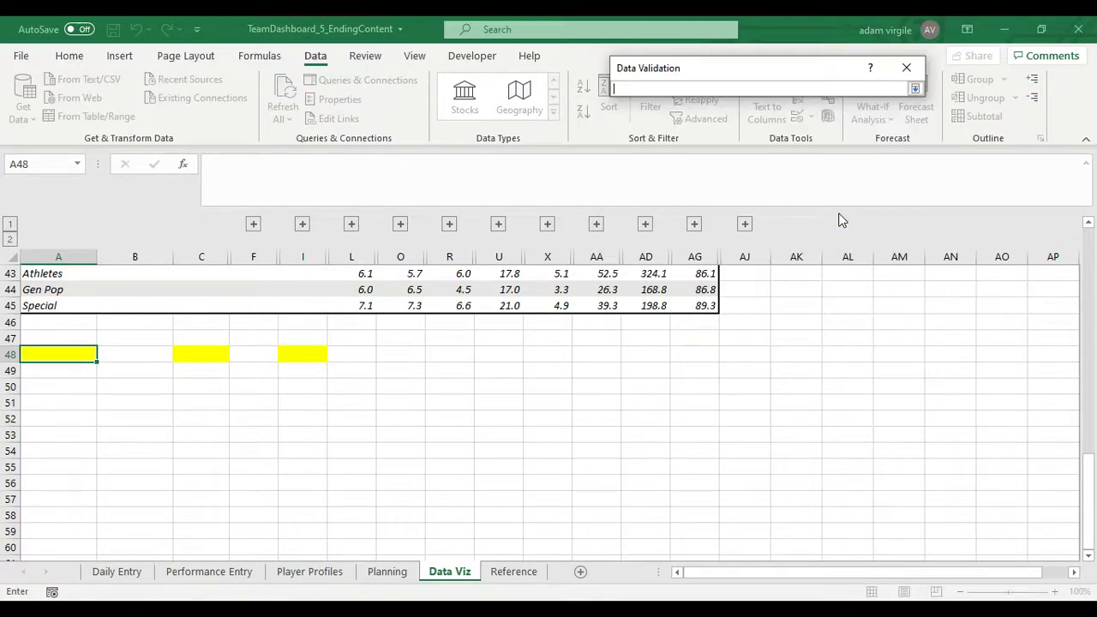
{"action": "left_click", "coordinate": [514, 571]}
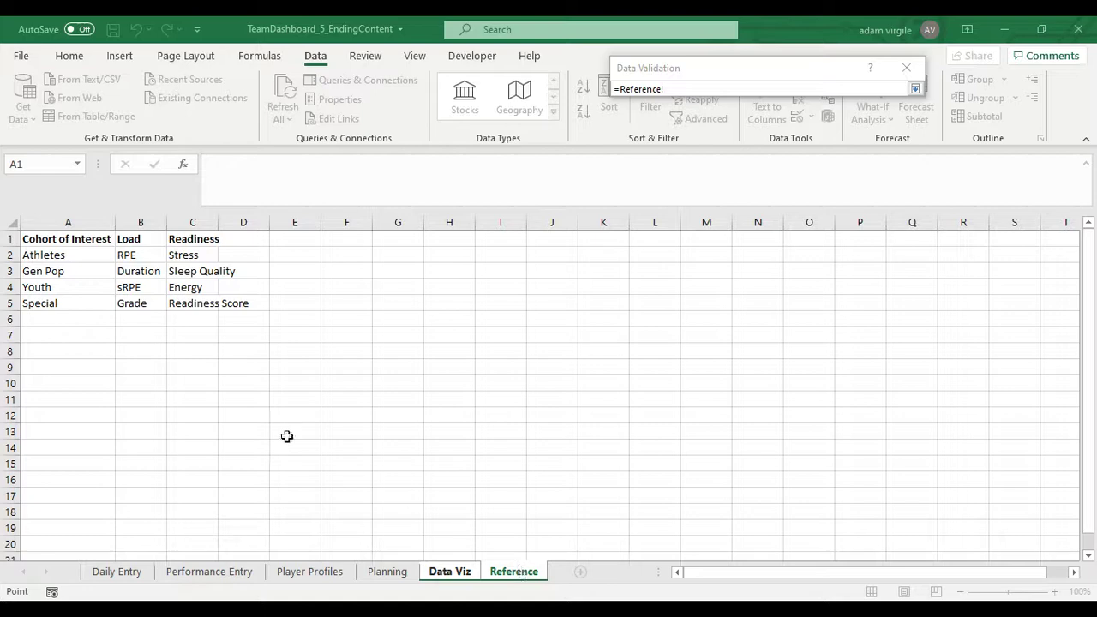
{"action": "left_click_drag", "start_coordinate": [57, 252], "coordinate": [77, 303]}
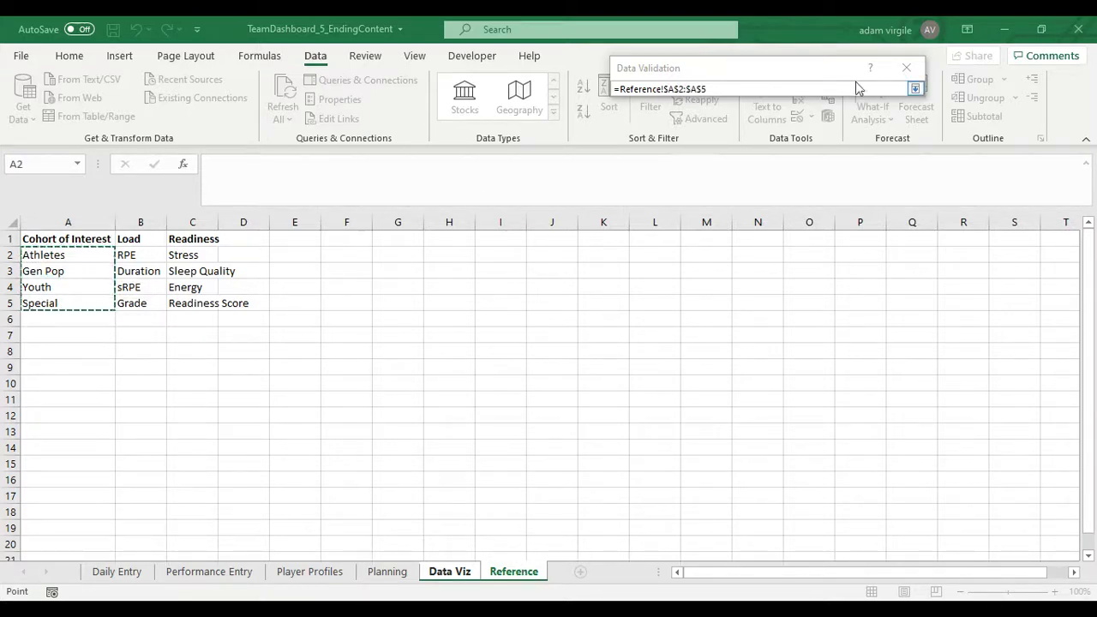
{"action": "left_click", "coordinate": [915, 88]}
{"action": "left_click", "coordinate": [827, 296]}
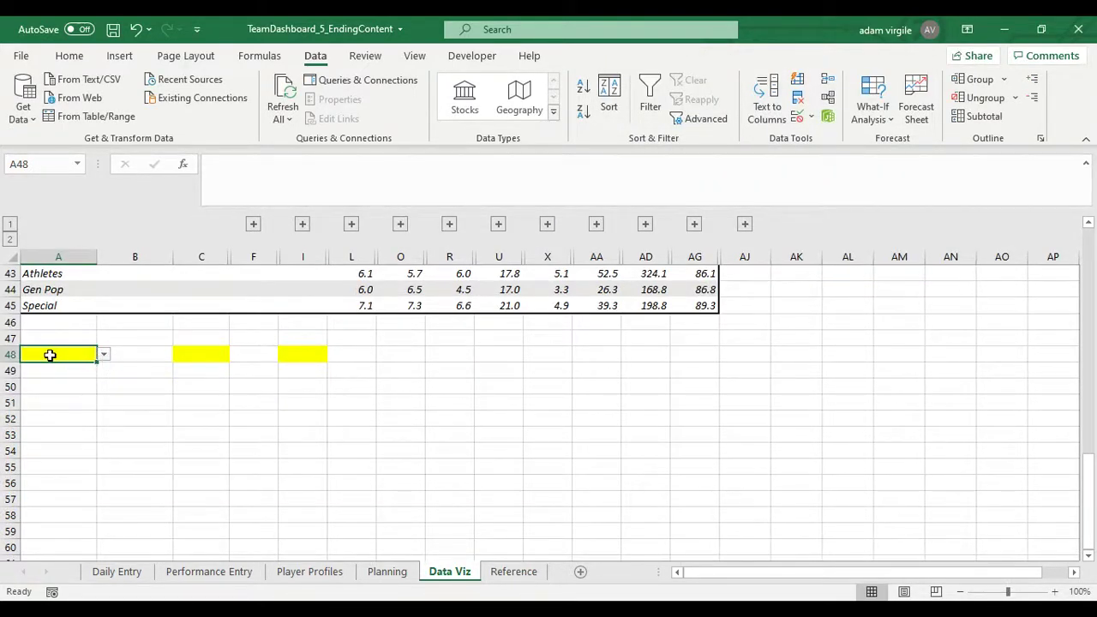
Try out the cohort options in the A48 drop-down and set it to Youth
{"action": "left_click", "coordinate": [104, 355]}
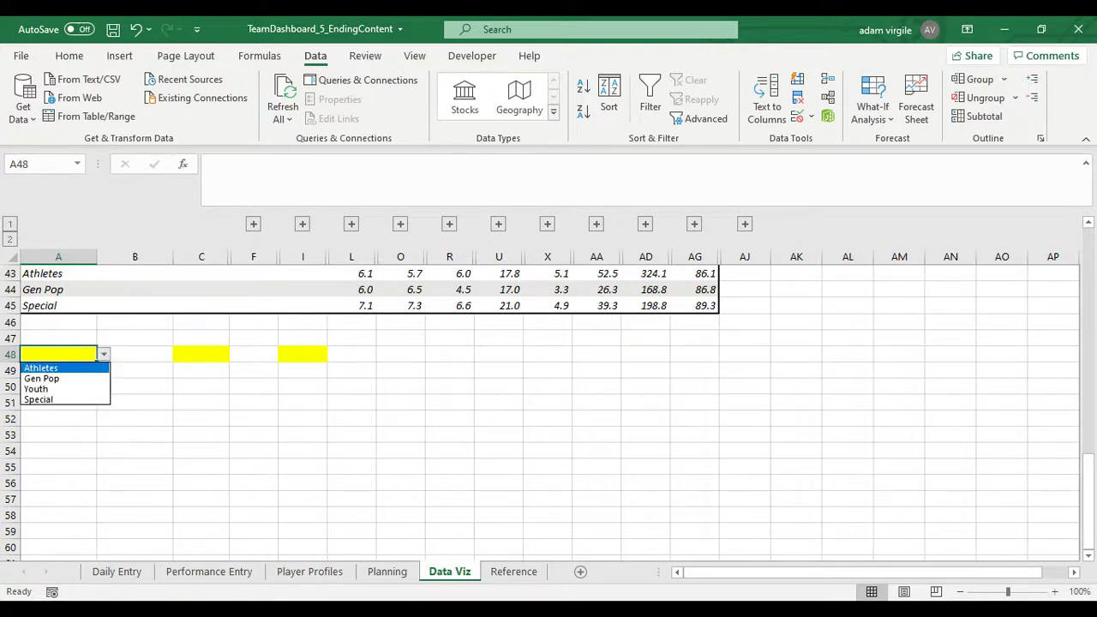
{"action": "key", "text": "Return"}
{"action": "key", "text": "alt+Down"}
{"action": "key", "text": "Down"}
{"action": "key", "text": "Return"}
{"action": "key", "text": "alt+Down"}
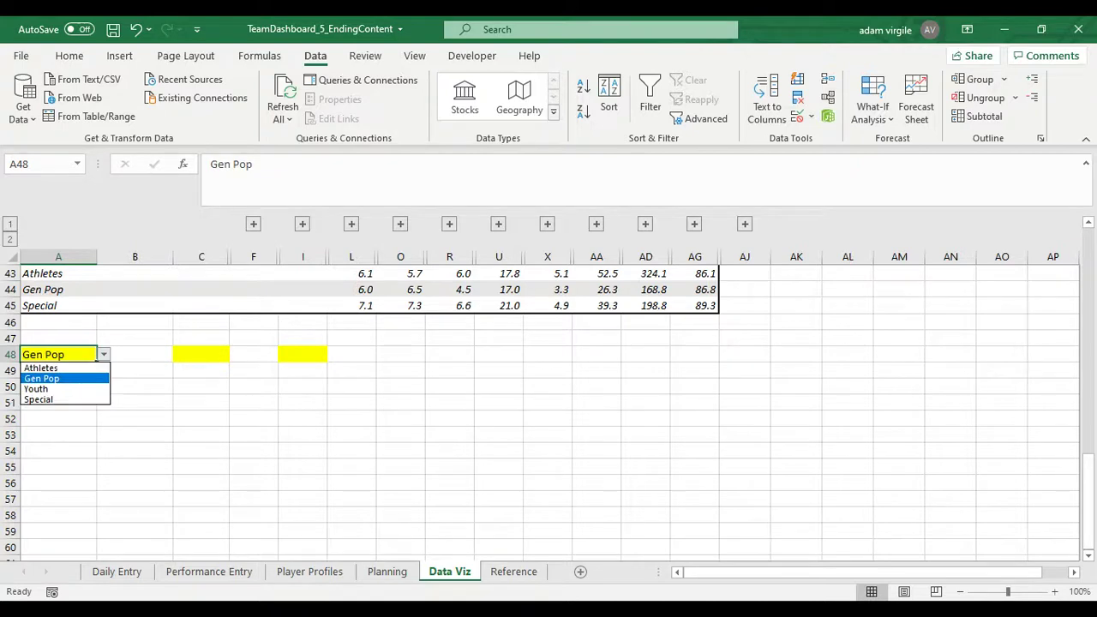
{"action": "left_click", "coordinate": [94, 387]}
Enter the headings Cohort in A47, Load in C47 and Readiness in I47, and make them bold
{"action": "left_click", "coordinate": [86, 336]}
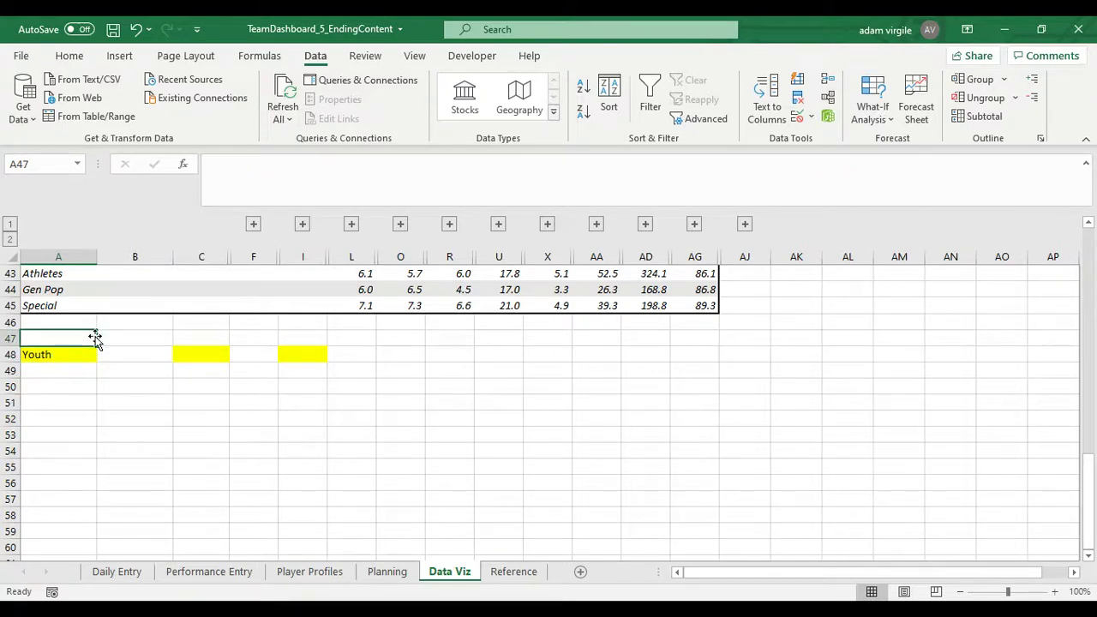
{"action": "type", "text": "Cohort"}
{"action": "key", "text": "Tab"}
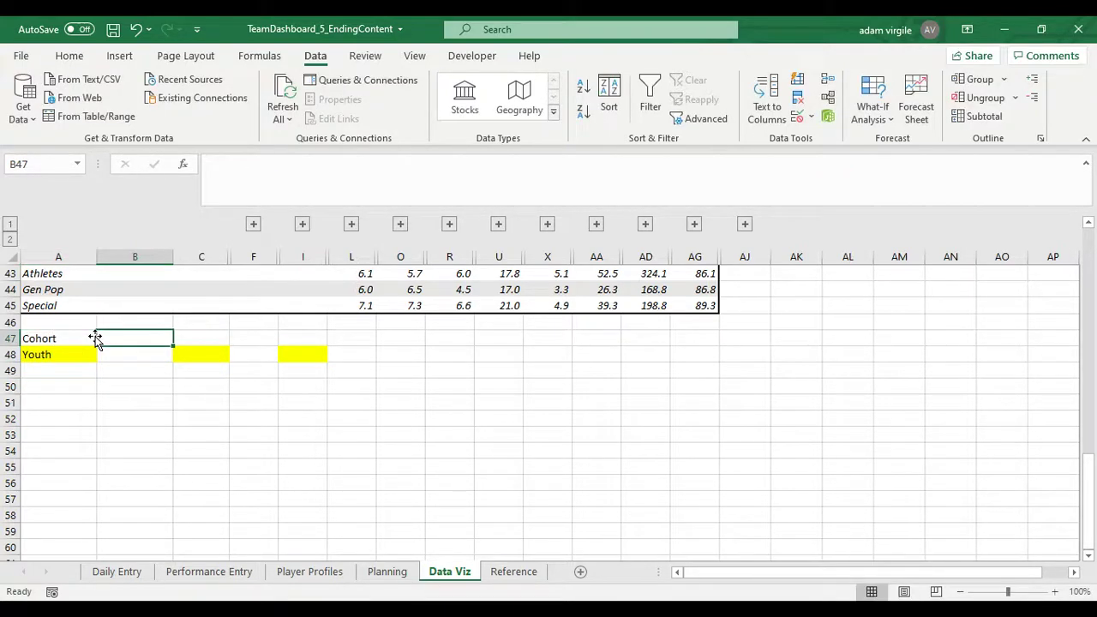
{"action": "key", "text": "Tab"}
{"action": "type", "text": "L"}
{"action": "key", "text": "Tab"}
{"action": "key", "text": "Tab"}
{"action": "type", "text": "Wi"}
{"action": "key", "text": "BackSpace"}
{"action": "key", "text": "BackSpace"}
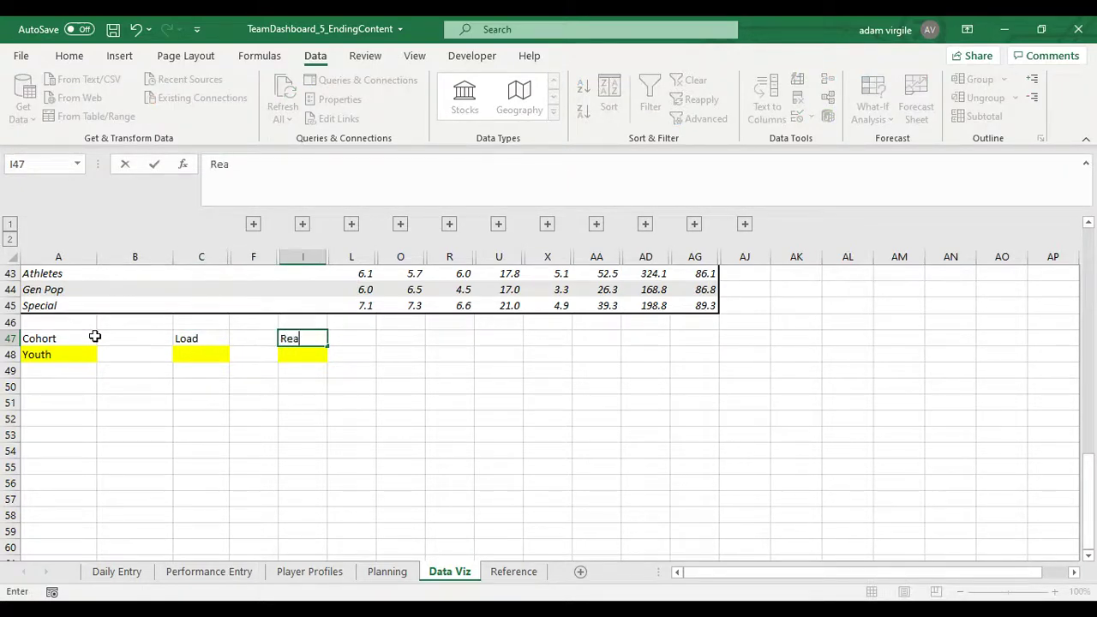
{"action": "type", "text": "Readiness"}
{"action": "key", "text": "Return"}
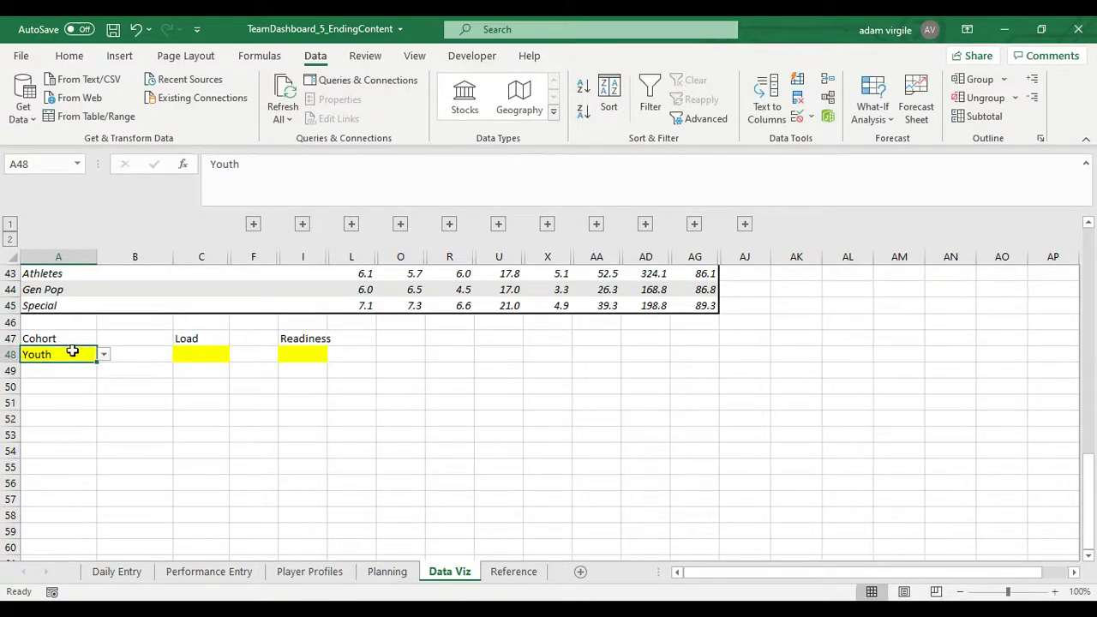
{"action": "left_click_drag", "start_coordinate": [77, 338], "coordinate": [302, 338]}
{"action": "left_click", "coordinate": [298, 377]}
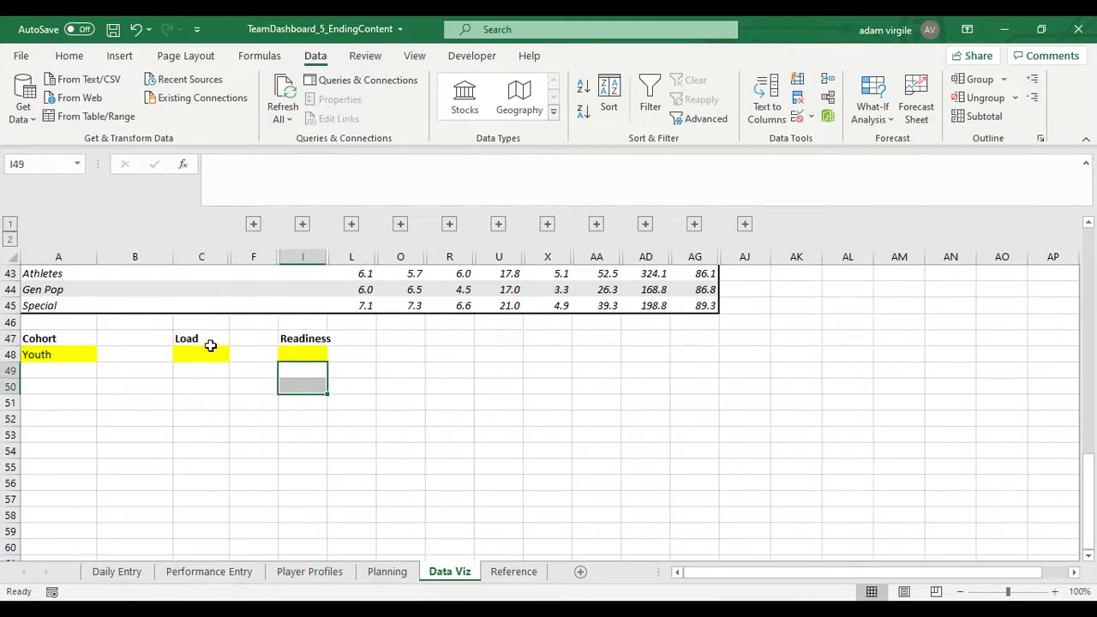
Add list data validation to C48 on the Data Viz sheet, using Reference!$B$2:$B$5 as its source
{"action": "left_click", "coordinate": [215, 343]}
{"action": "left_click", "coordinate": [215, 354]}
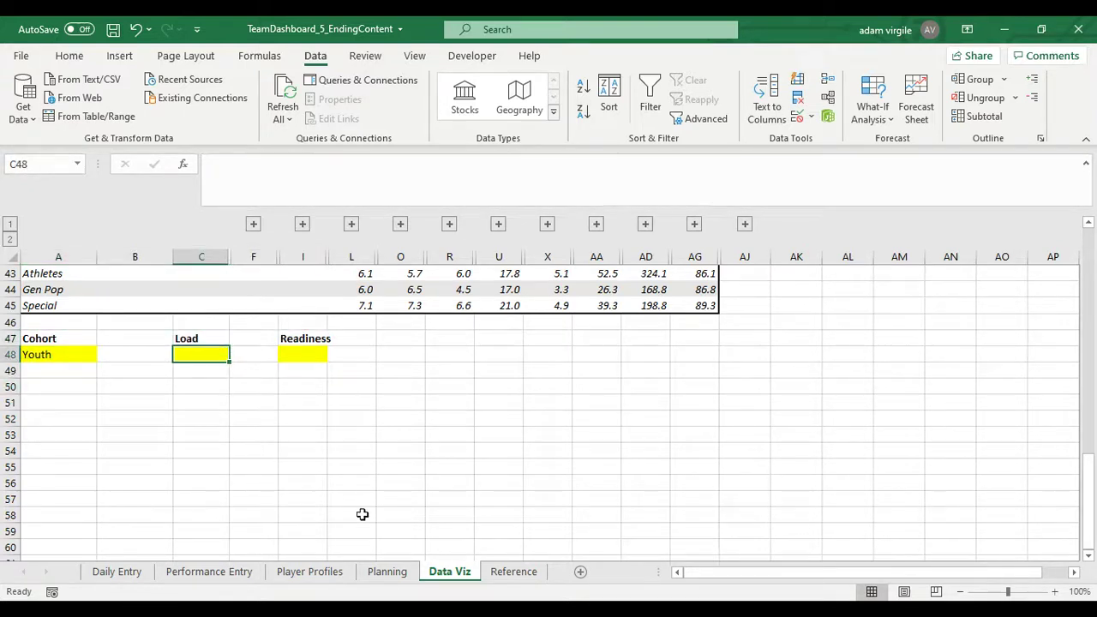
{"action": "left_click", "coordinate": [797, 117]}
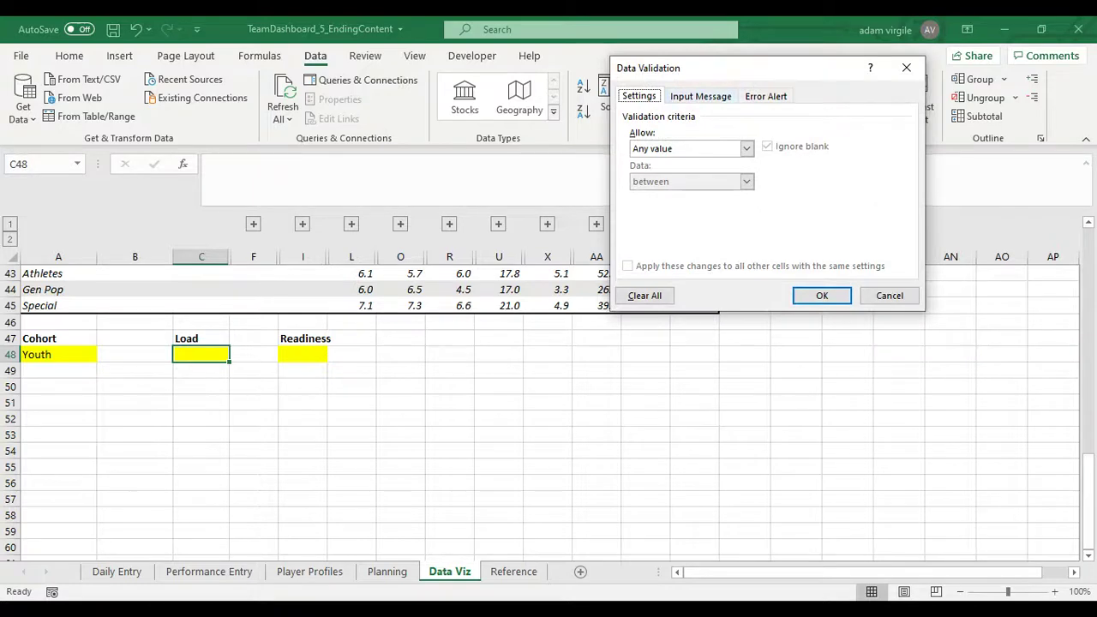
{"action": "key", "text": "alt+Down"}
{"action": "key", "text": "Down"}
{"action": "key", "text": "Down"}
{"action": "key", "text": "Down"}
{"action": "key", "text": "Return"}
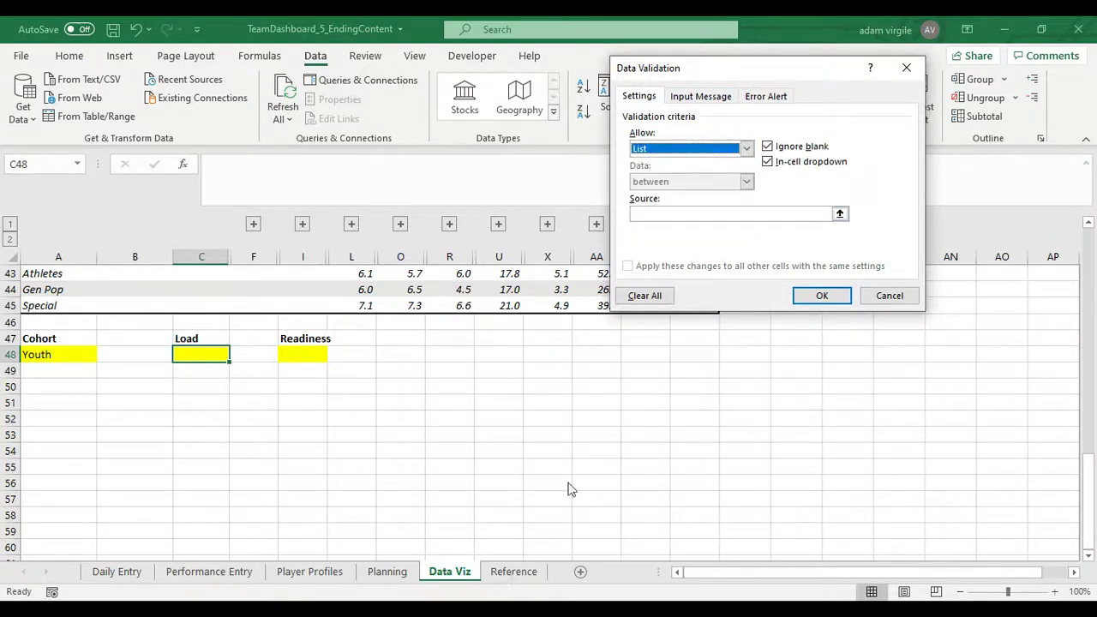
{"action": "left_click", "coordinate": [840, 213]}
{"action": "left_click", "coordinate": [514, 572]}
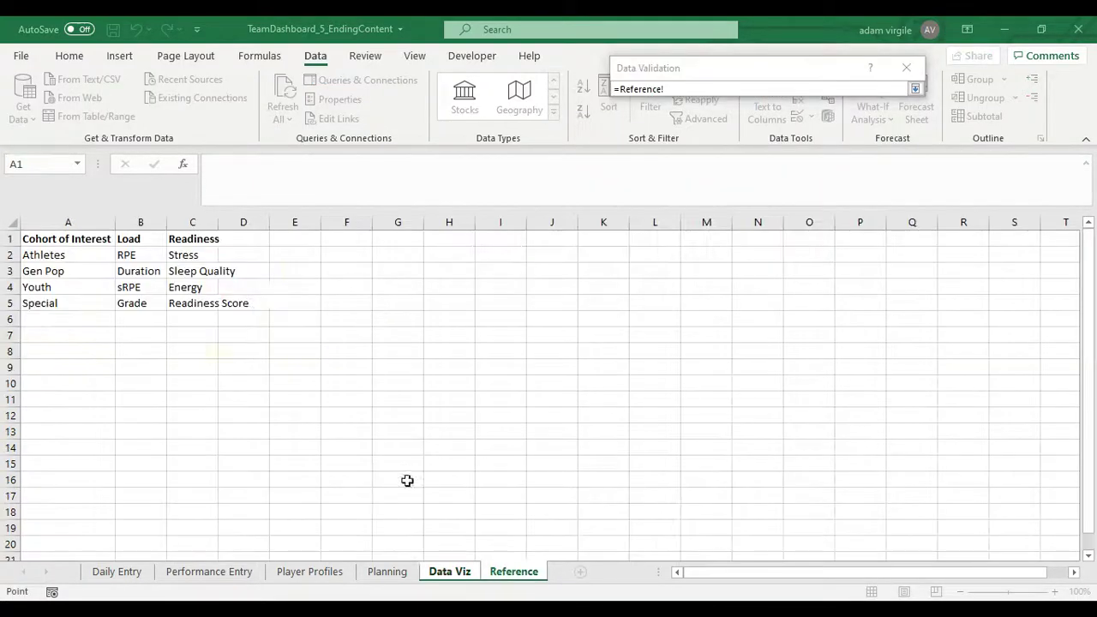
{"action": "left_click_drag", "start_coordinate": [145, 255], "coordinate": [148, 302]}
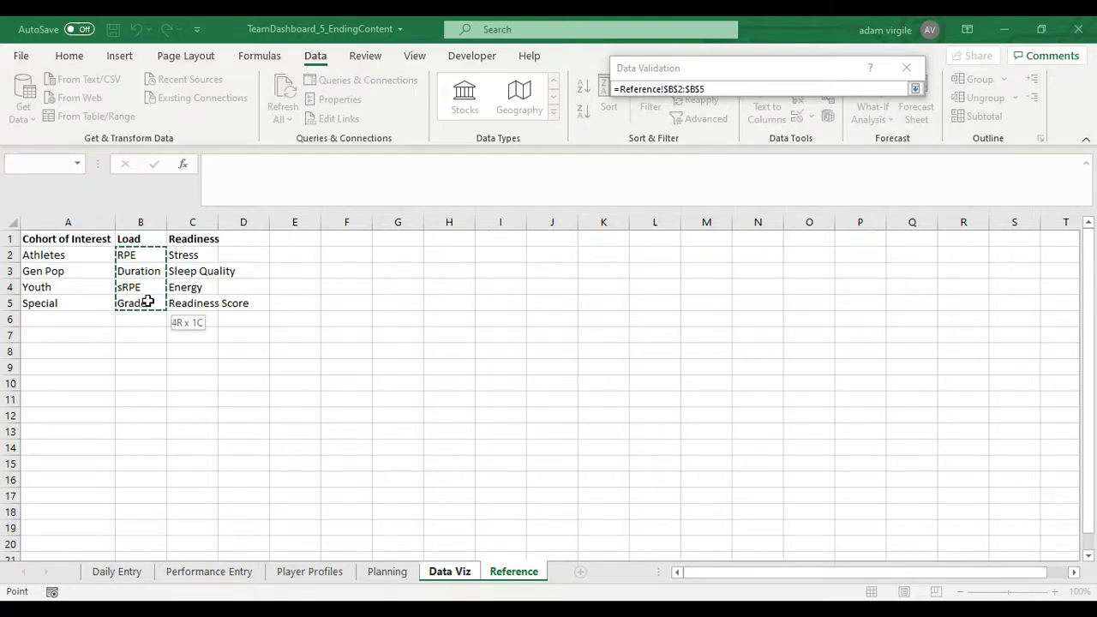
{"action": "left_click", "coordinate": [915, 89]}
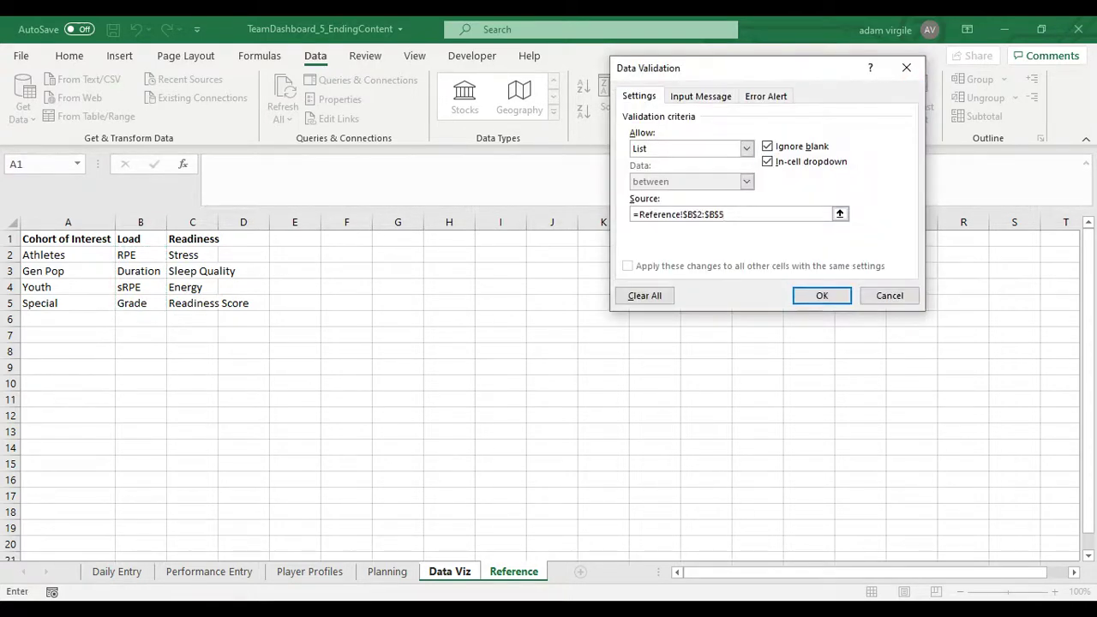
{"action": "left_click", "coordinate": [822, 296]}
Choose Duration from the load drop-down in C48
{"action": "left_click", "coordinate": [234, 356]}
{"action": "left_click", "coordinate": [223, 356]}
{"action": "left_click", "coordinate": [236, 355]}
{"action": "left_click", "coordinate": [197, 374]}
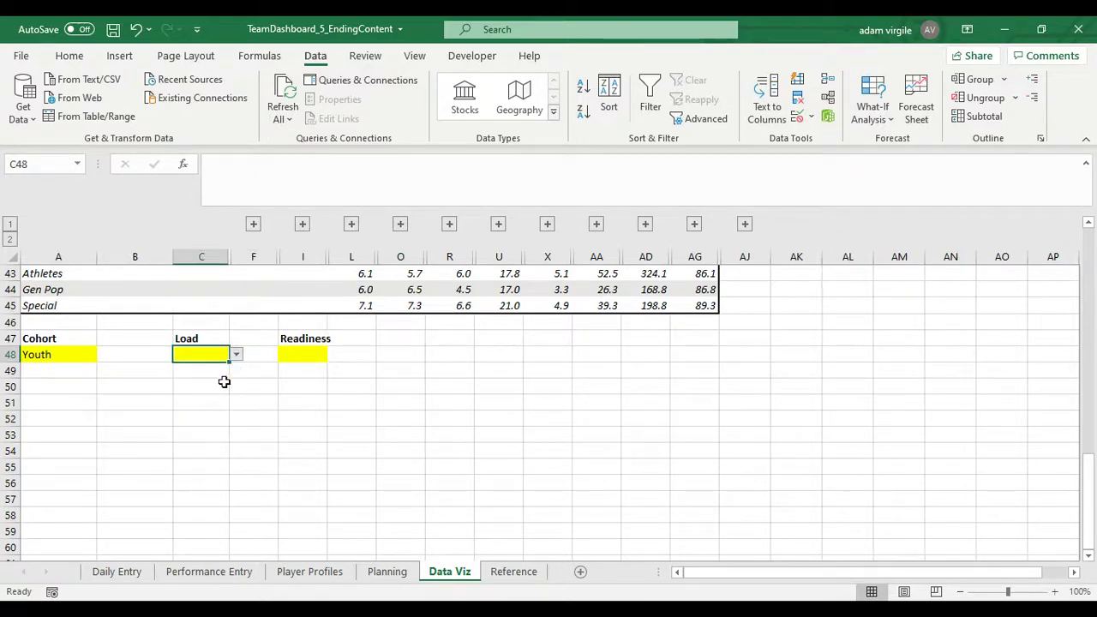
Add list data validation to I48 on the Data Viz sheet, using Reference!$C$2:$C$5 as its source
{"action": "left_click", "coordinate": [309, 353]}
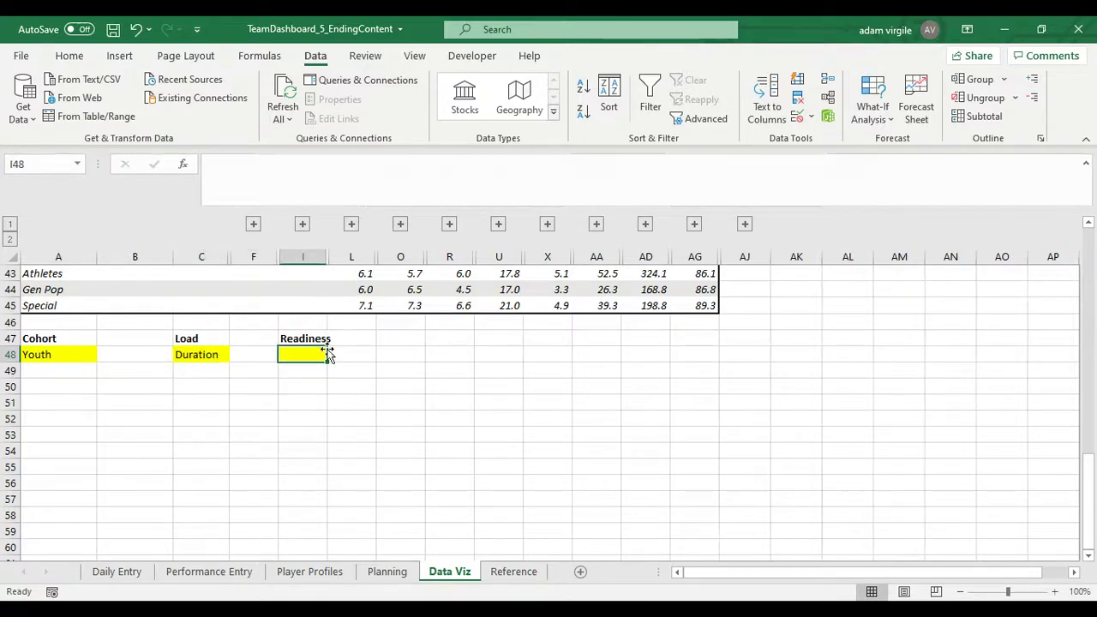
{"action": "left_click", "coordinate": [799, 117]}
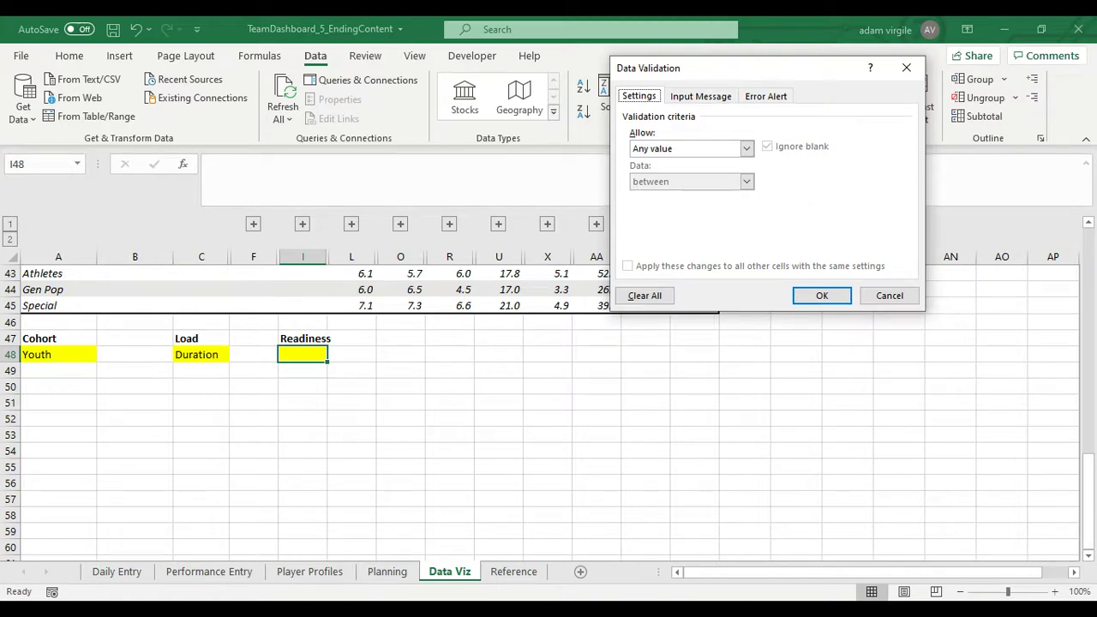
{"action": "left_click", "coordinate": [747, 148]}
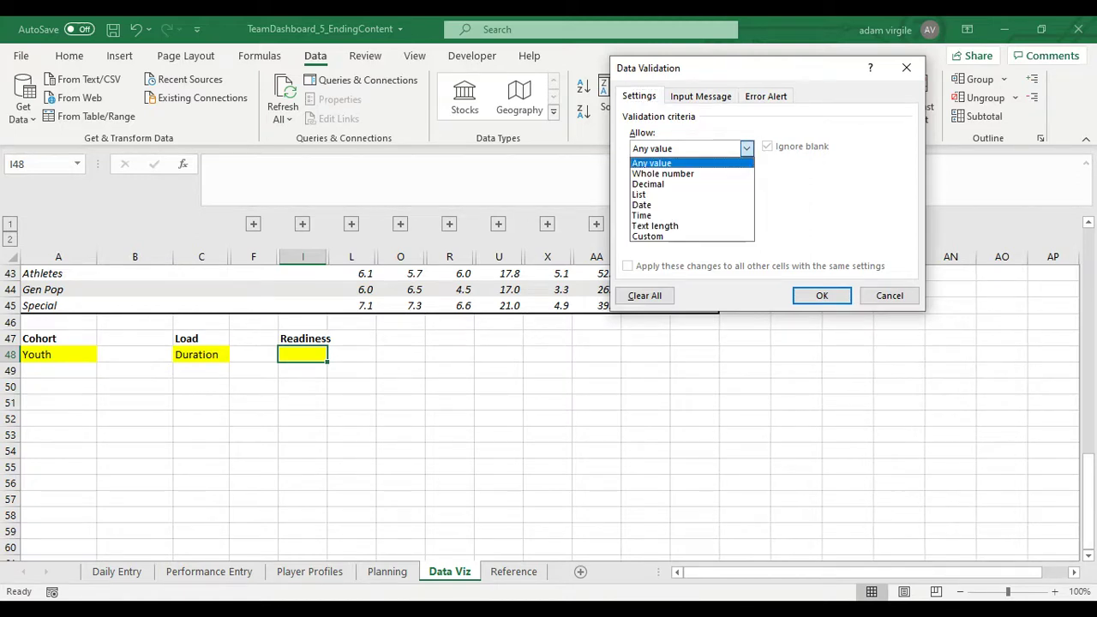
{"action": "left_click", "coordinate": [686, 196]}
{"action": "left_click", "coordinate": [840, 213]}
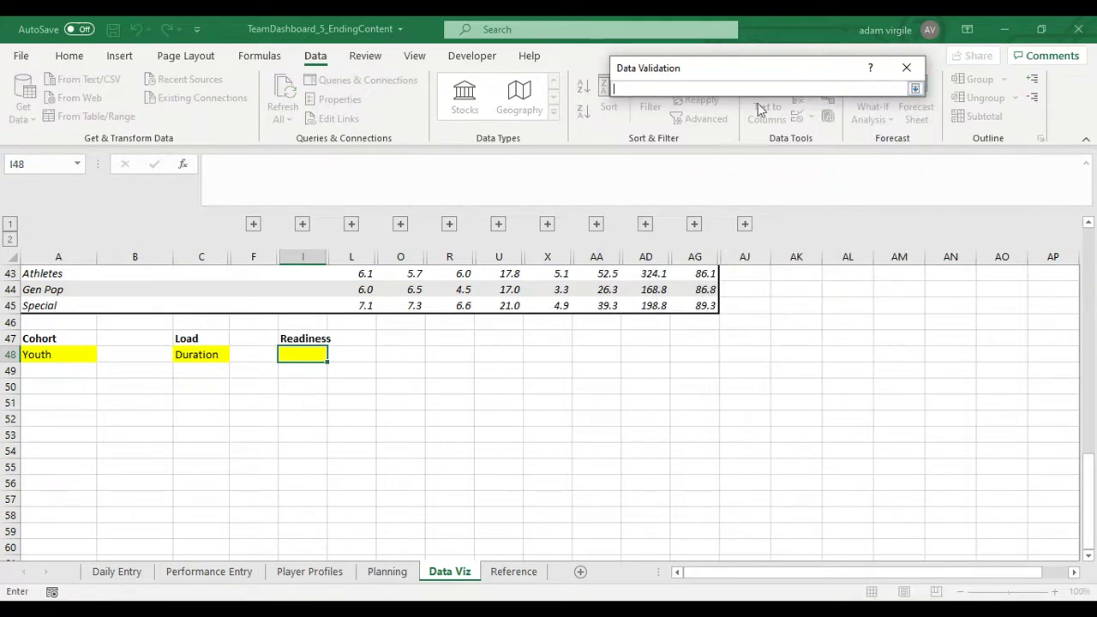
{"action": "left_click", "coordinate": [513, 572]}
{"action": "left_click", "coordinate": [187, 256]}
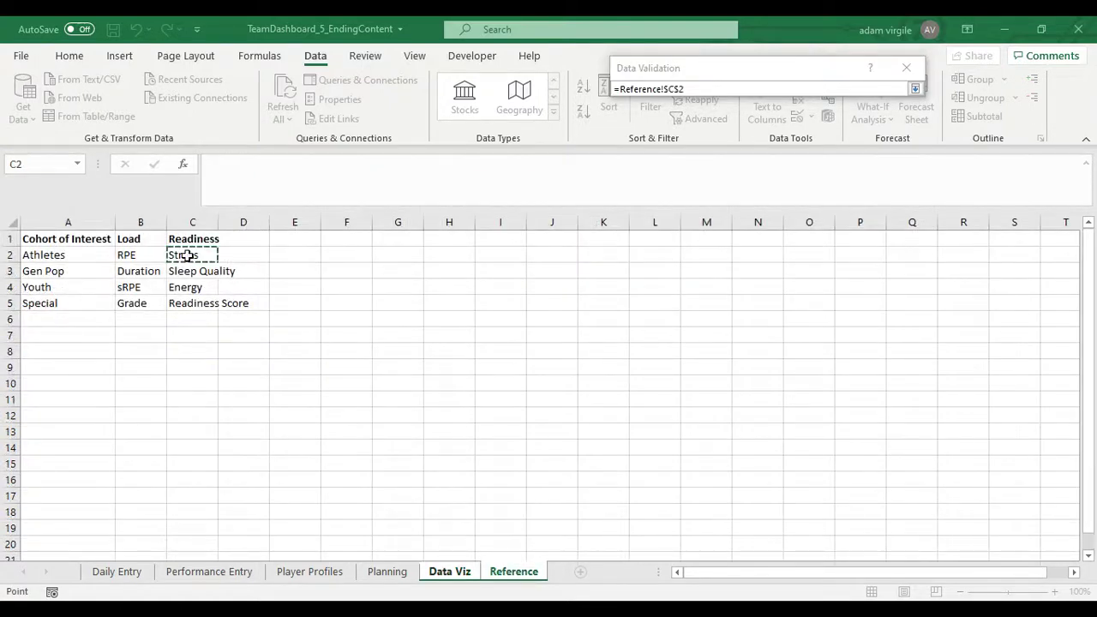
{"action": "left_click_drag", "start_coordinate": [187, 255], "coordinate": [191, 300]}
{"action": "left_click", "coordinate": [915, 88]}
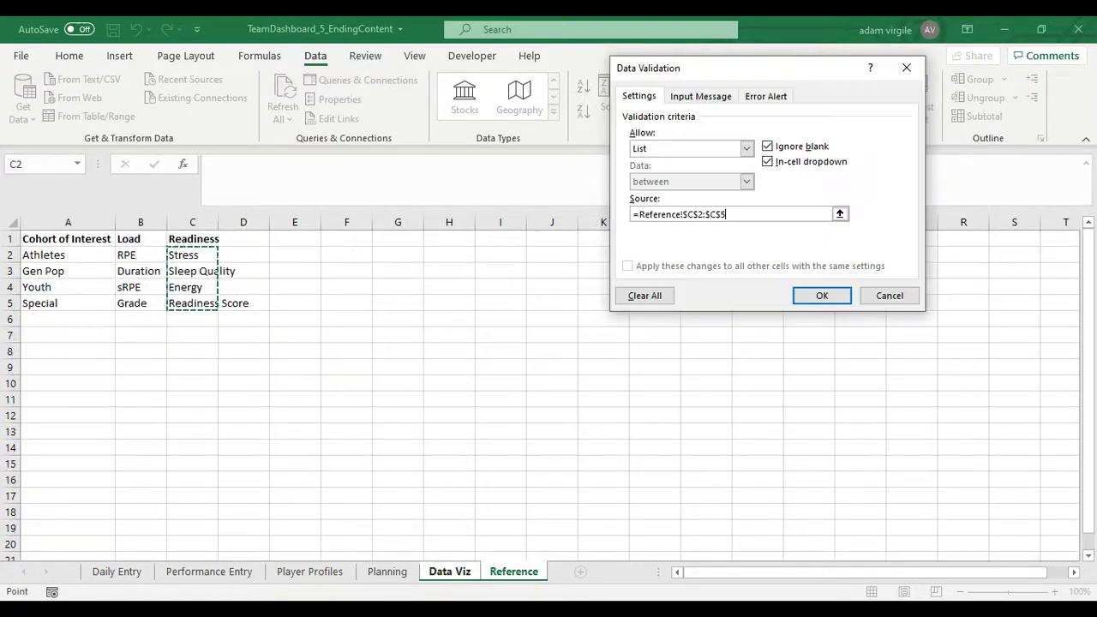
{"action": "left_click", "coordinate": [825, 294]}
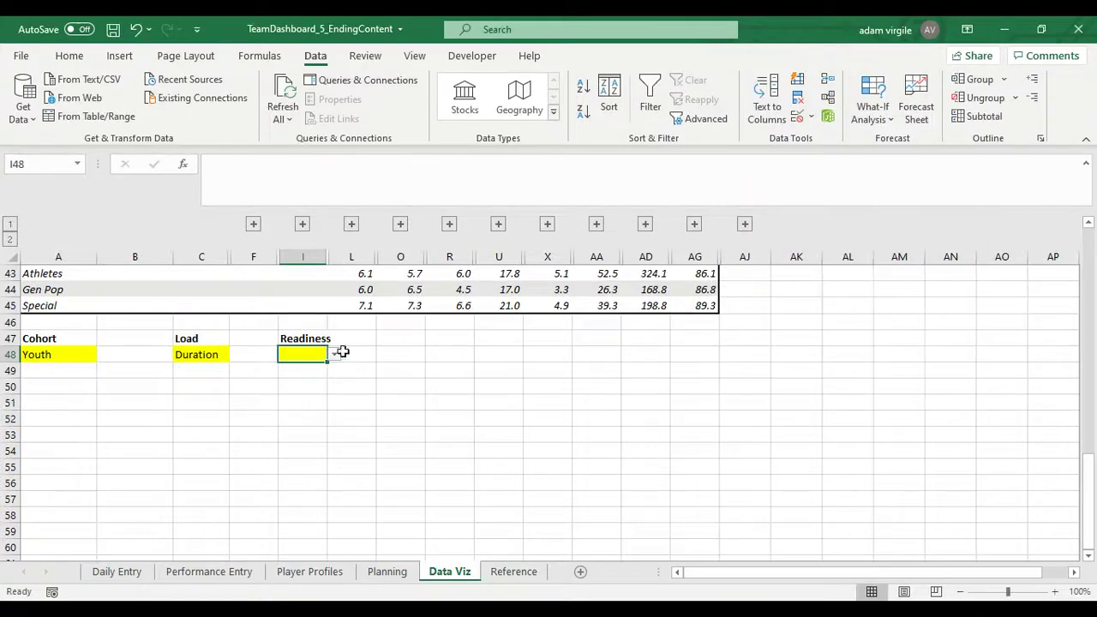
Choose Sleep Quality from the readiness drop-down in I48
{"action": "left_click", "coordinate": [334, 355]}
{"action": "left_click", "coordinate": [322, 379]}
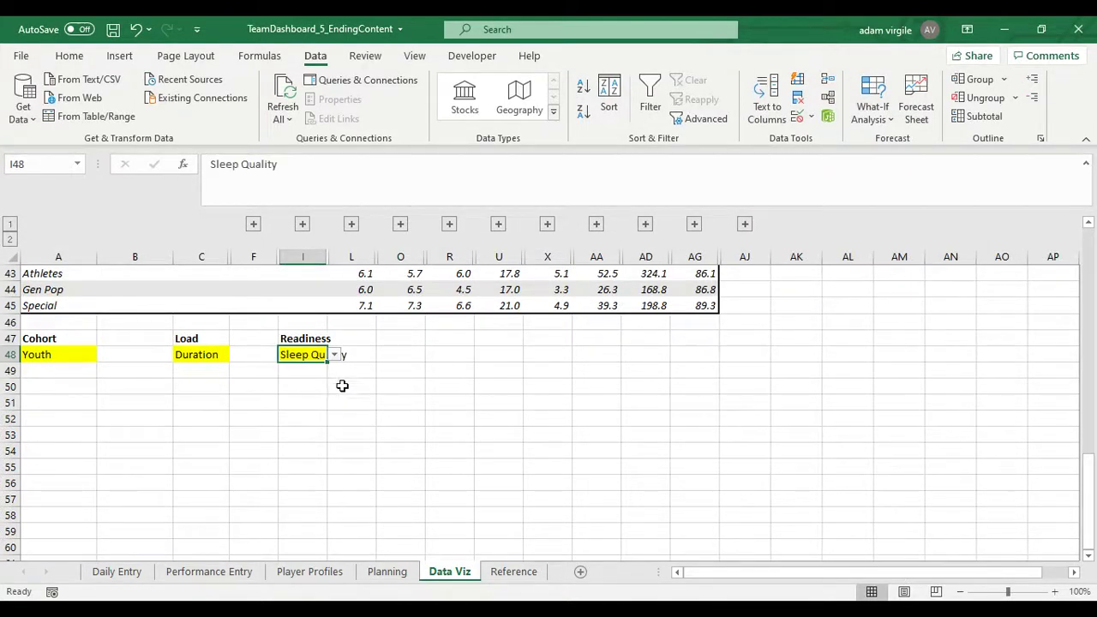
{"action": "left_click", "coordinate": [403, 384]}
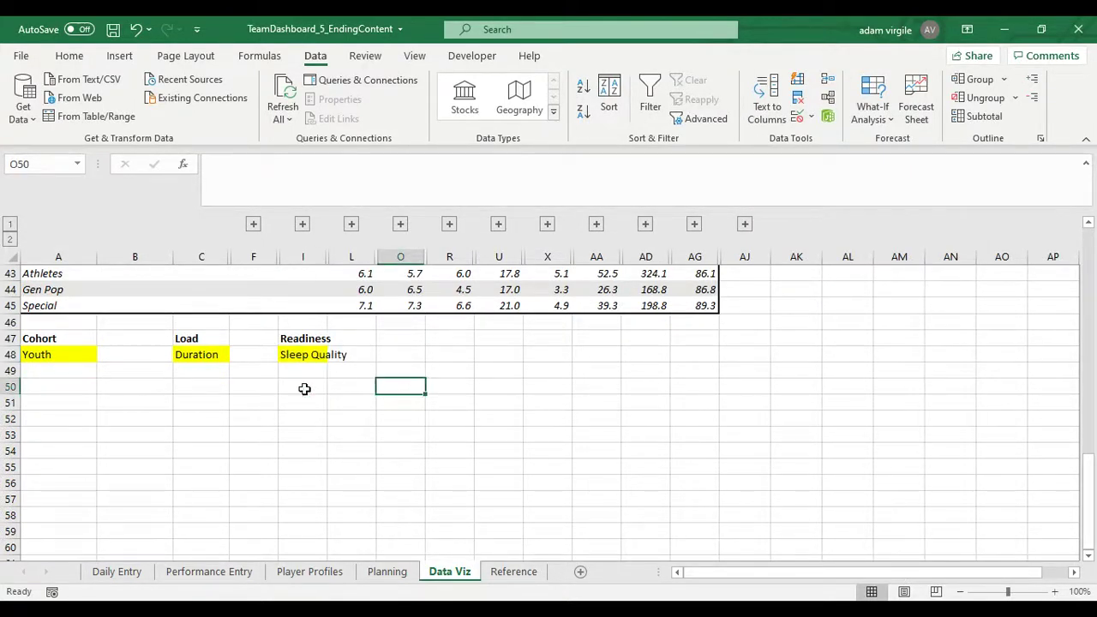
{"action": "scroll", "coordinate": [164, 386], "scroll_direction": "up", "scroll_amount": 1}
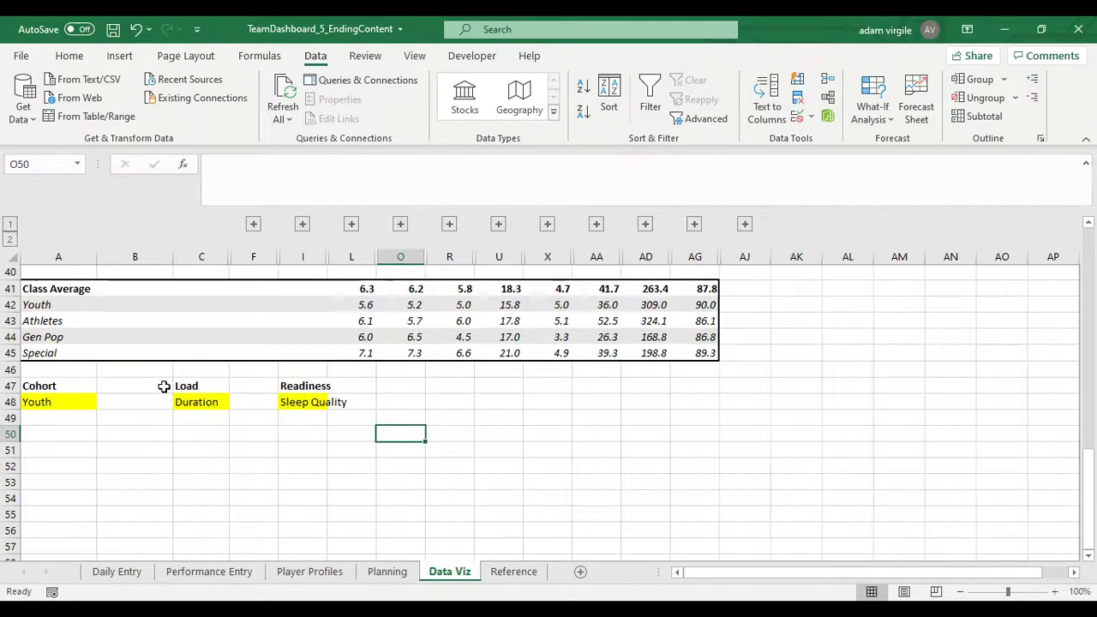